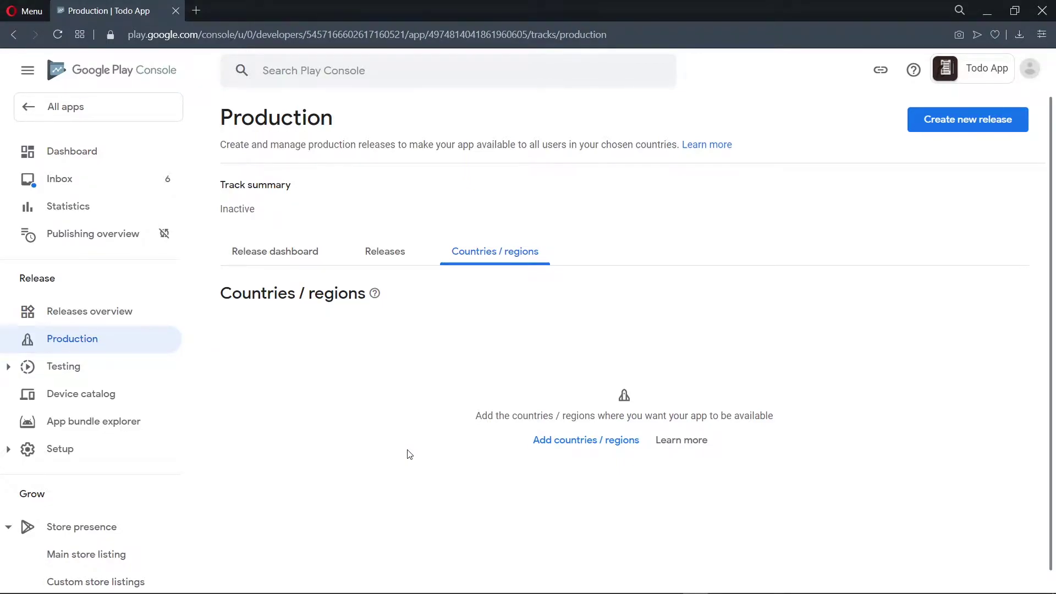
# Step: Preview selecting all countries and uploading the .aab bundle, then return to the Todo App dashboard
pyautogui.click(612, 440)
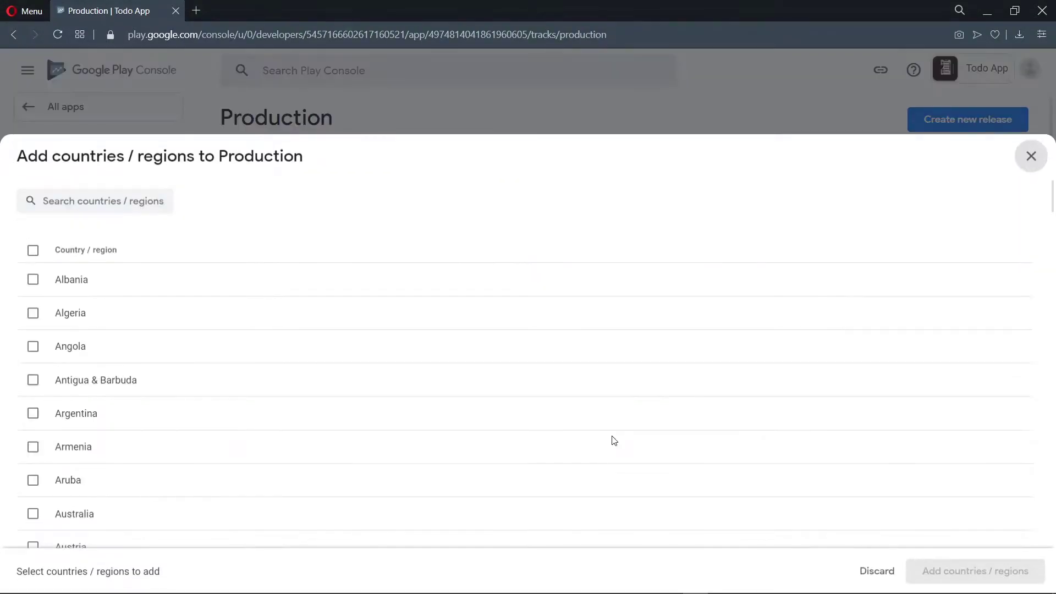
pyautogui.click(33, 249)
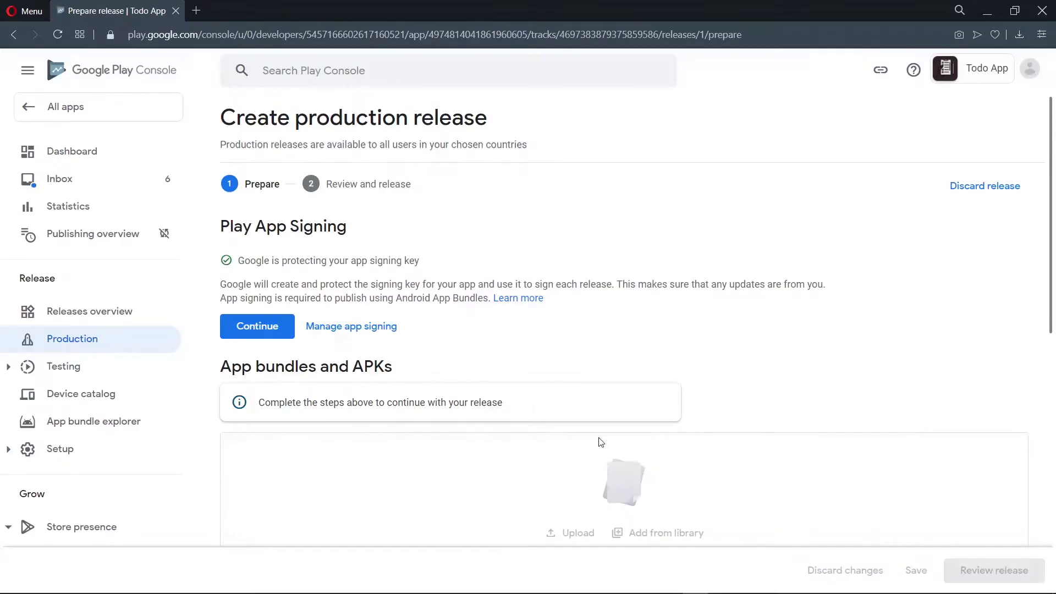
pyautogui.moveTo(141, 302); pyautogui.dragTo(513, 423)
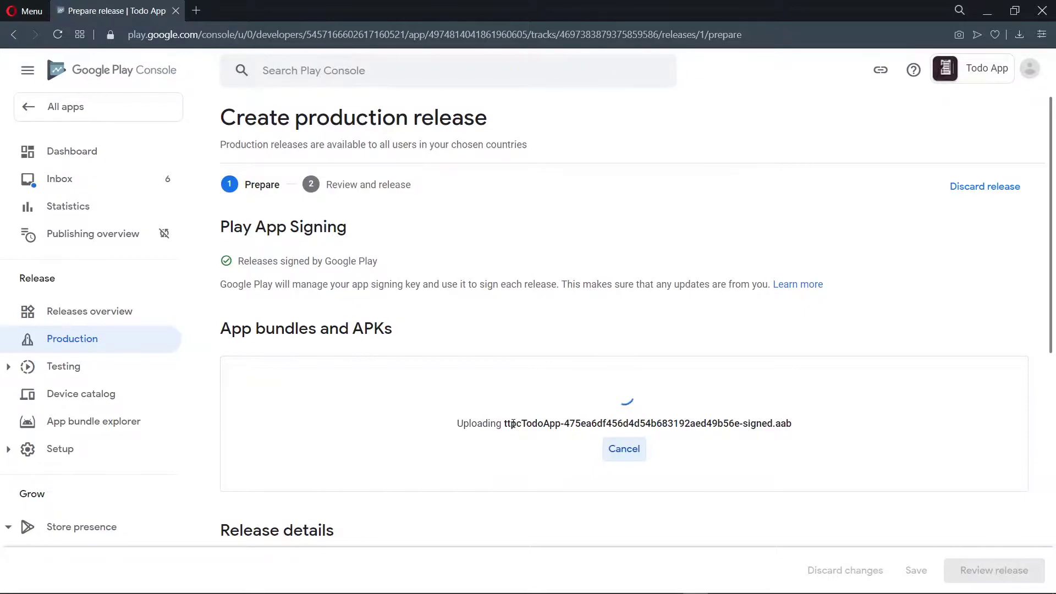
pyautogui.scroll(-1, 505, 459)
pyautogui.scroll(-1, 505, 460)
pyautogui.scroll(2, 505, 459)
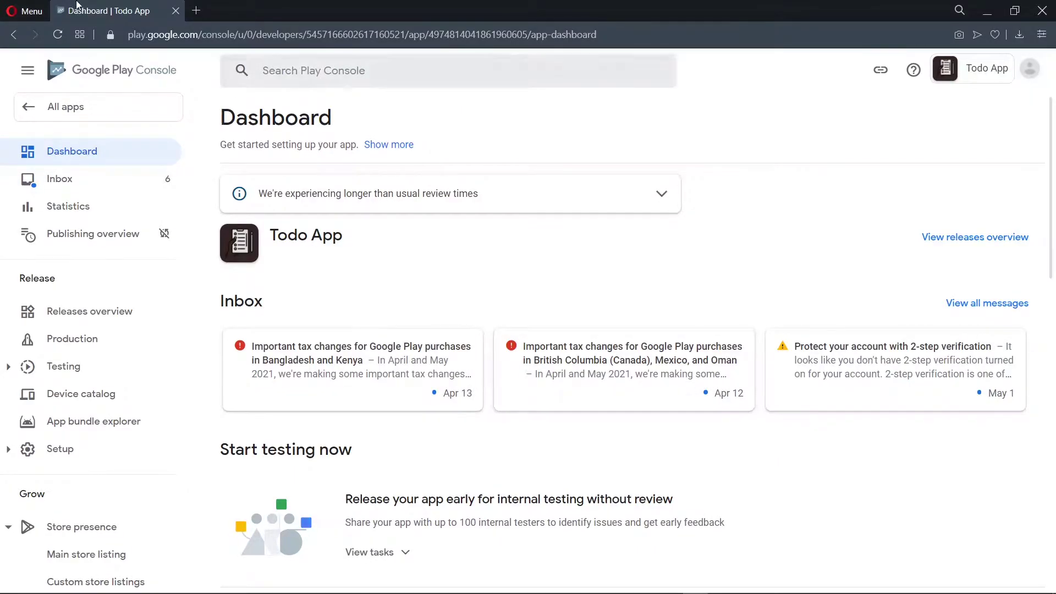
pyautogui.scroll(-15, 410, 283)
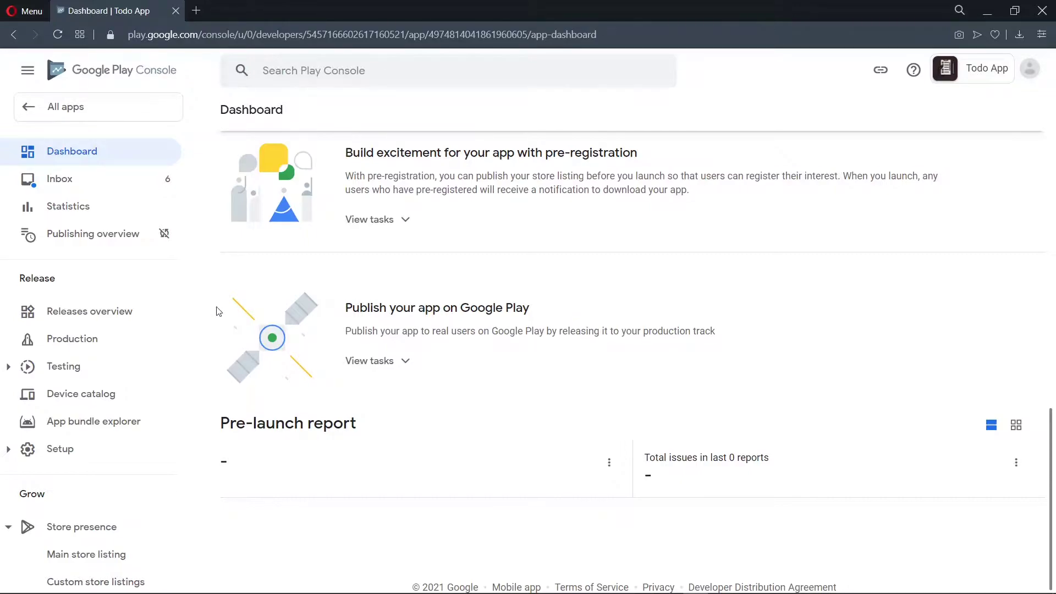
pyautogui.click(80, 352)
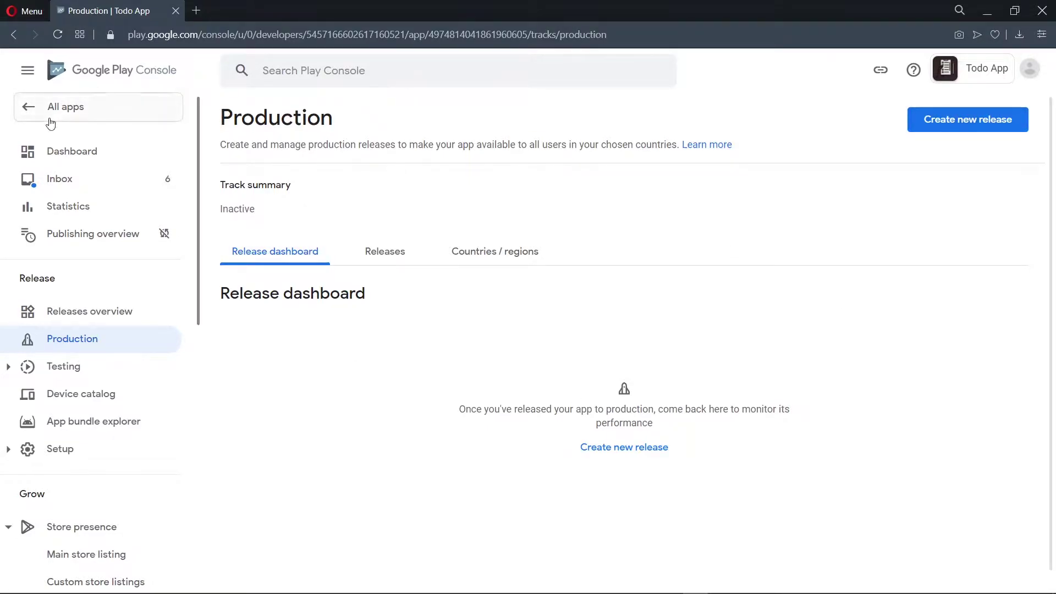
pyautogui.click(51, 161)
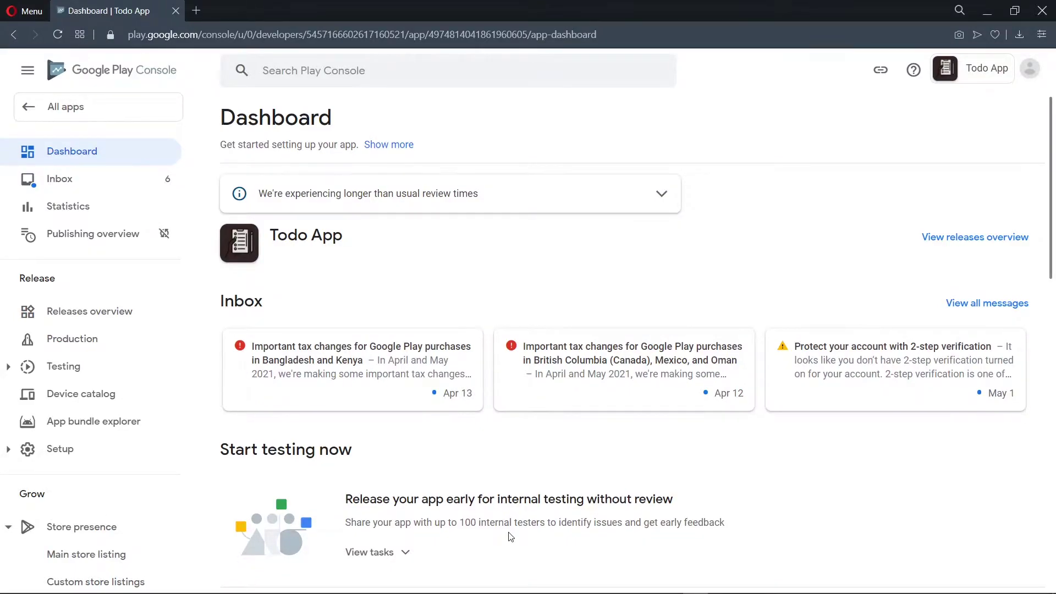
pyautogui.scroll(-4, 511, 536)
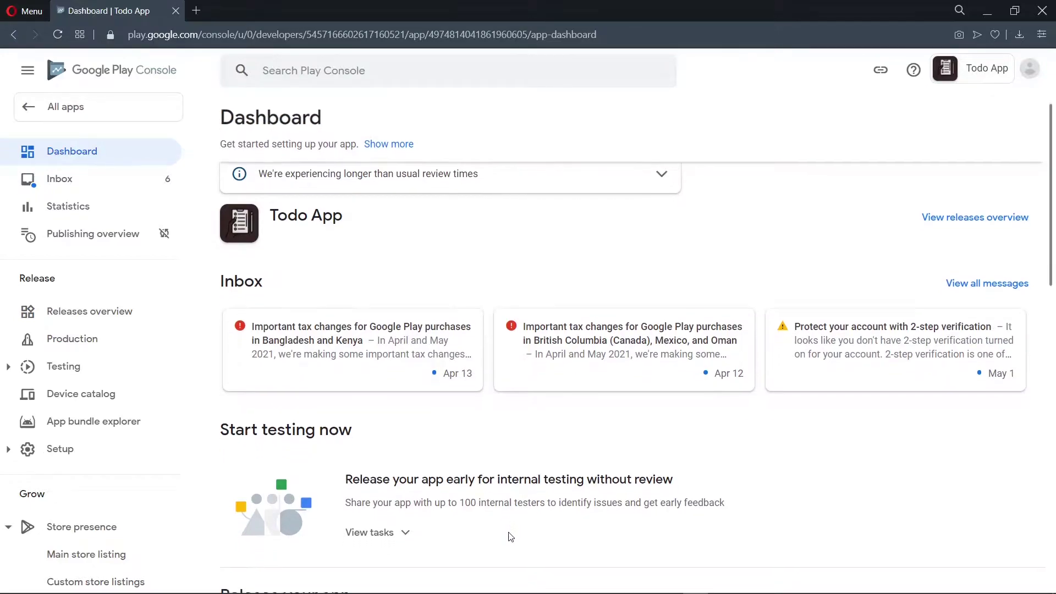
pyautogui.scroll(-10, 510, 536)
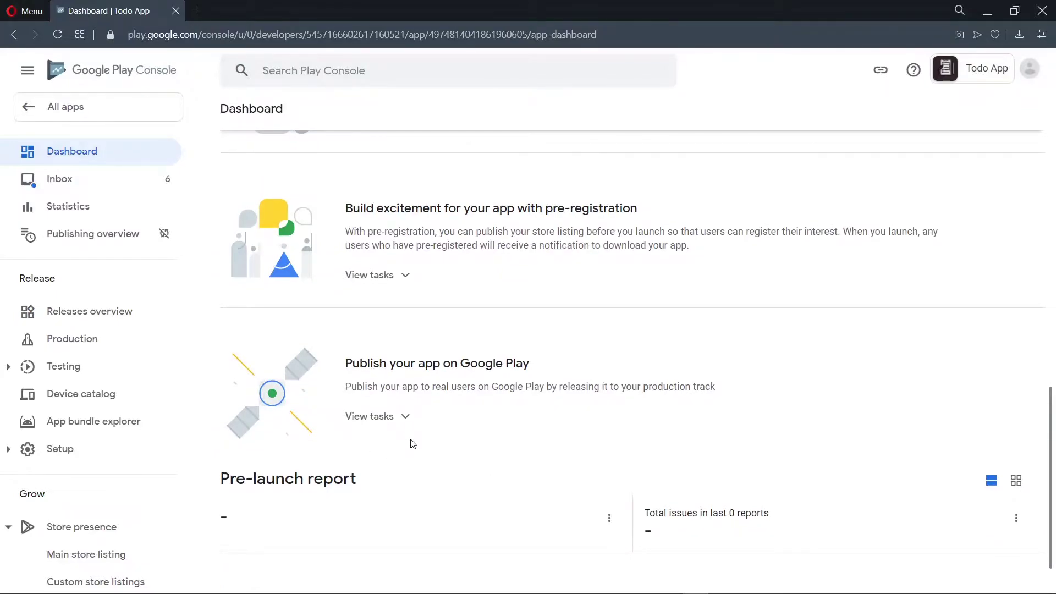
# Step: Add all 176 countries plus Rest of World to the production track
pyautogui.click(380, 417)
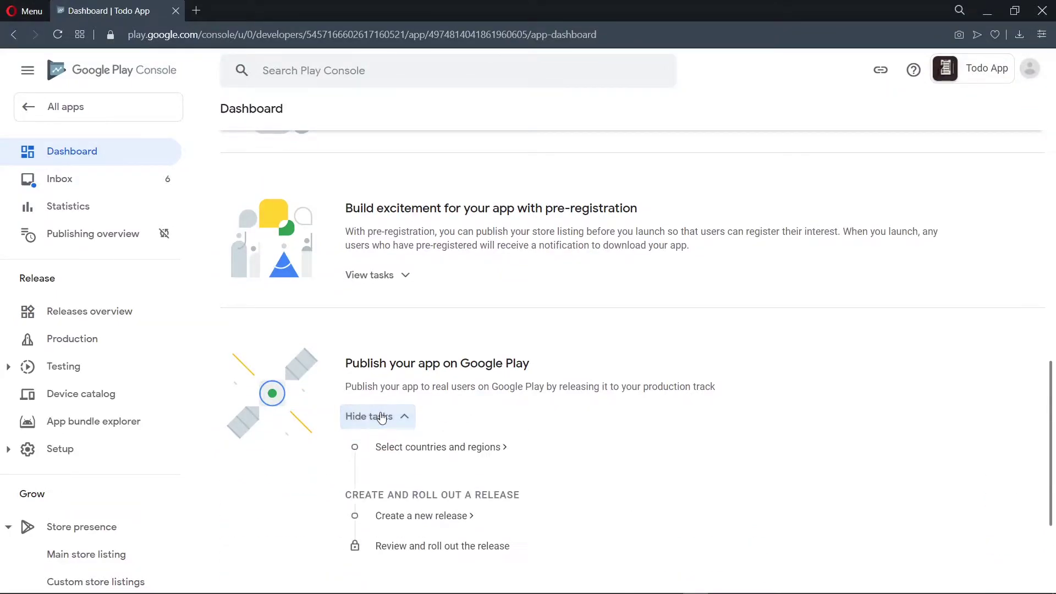
pyautogui.click(408, 448)
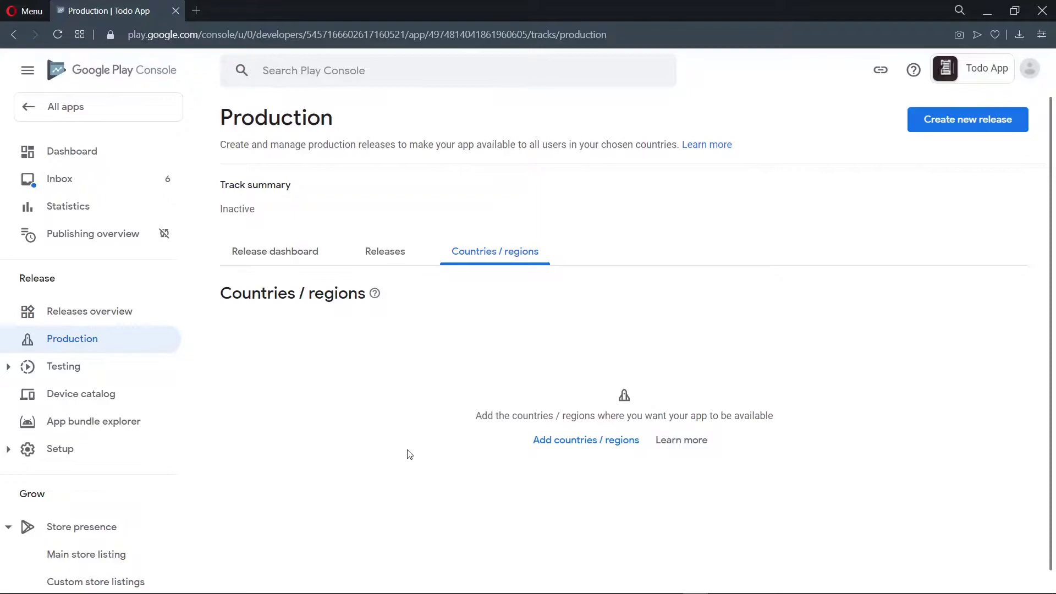
pyautogui.click(622, 440)
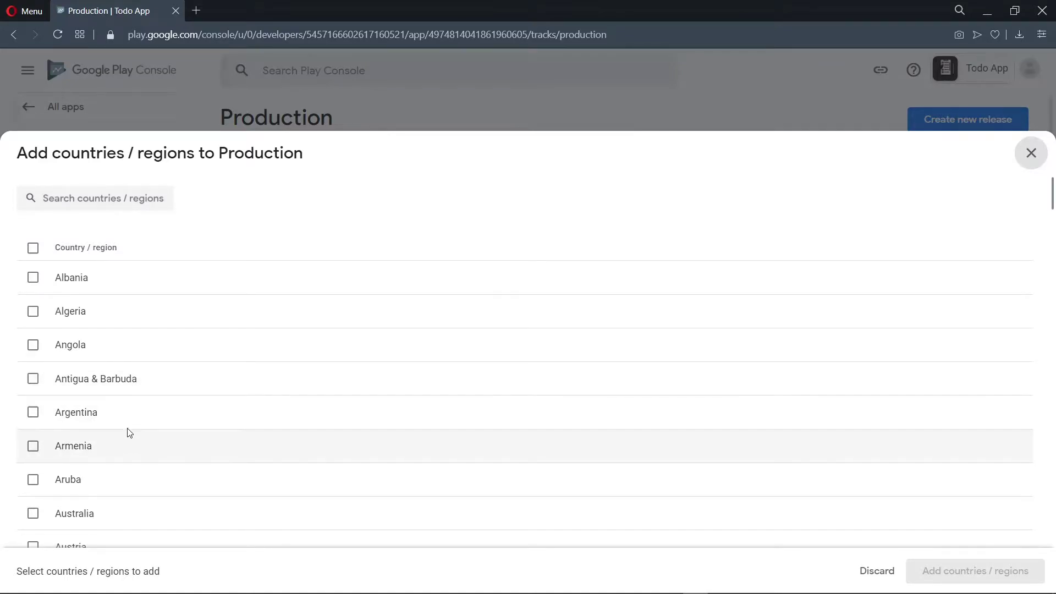
pyautogui.click(230, 244)
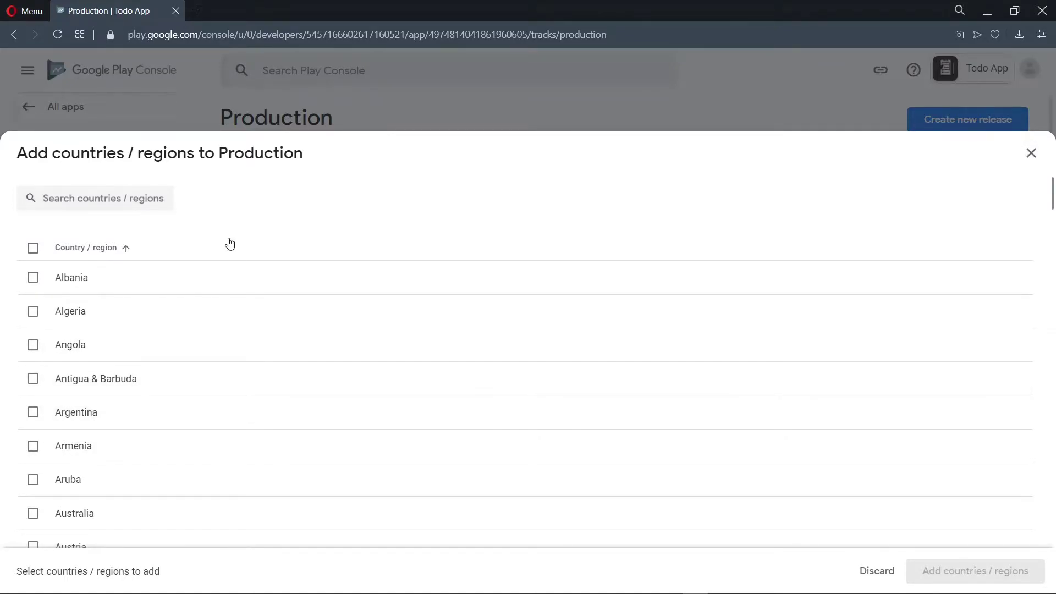
pyautogui.click(33, 249)
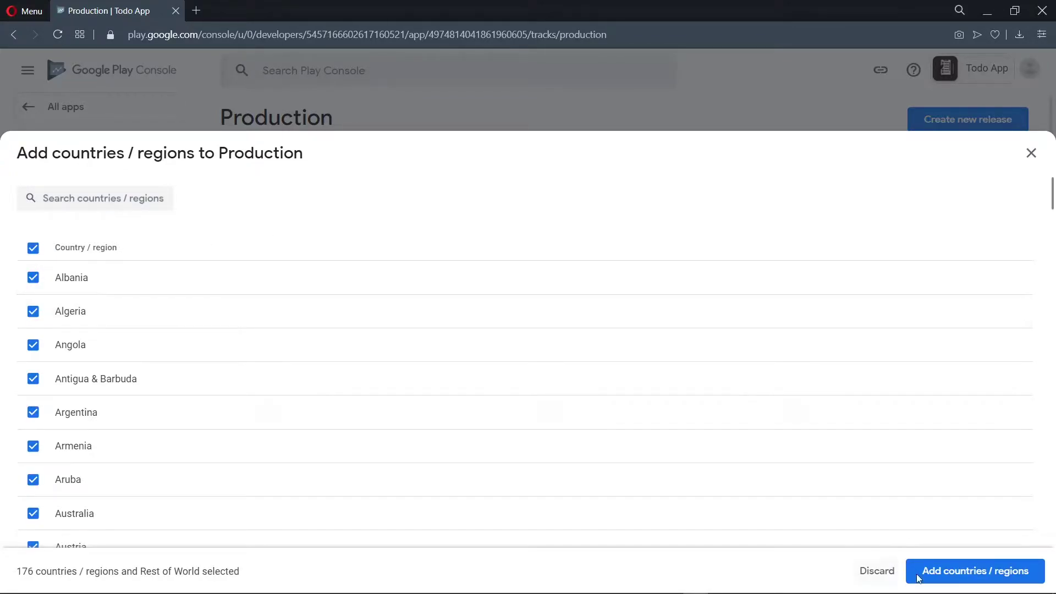
pyautogui.click(978, 566)
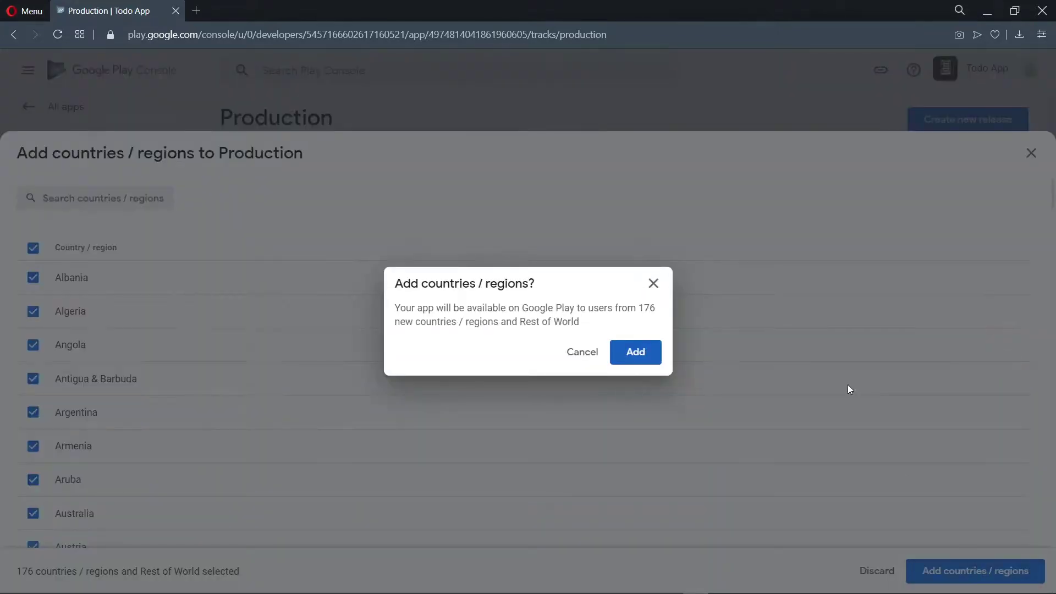
pyautogui.click(638, 357)
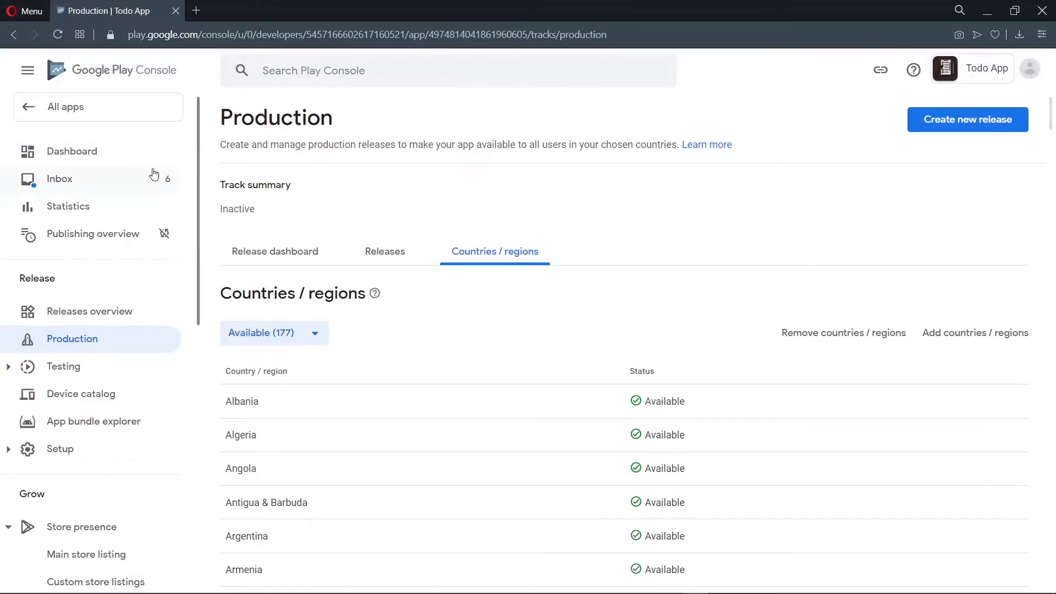
# Step: Create a new production release and accept Google Play app signing
pyautogui.click(91, 158)
pyautogui.scroll(-4, 570, 390)
pyautogui.scroll(-5, 571, 390)
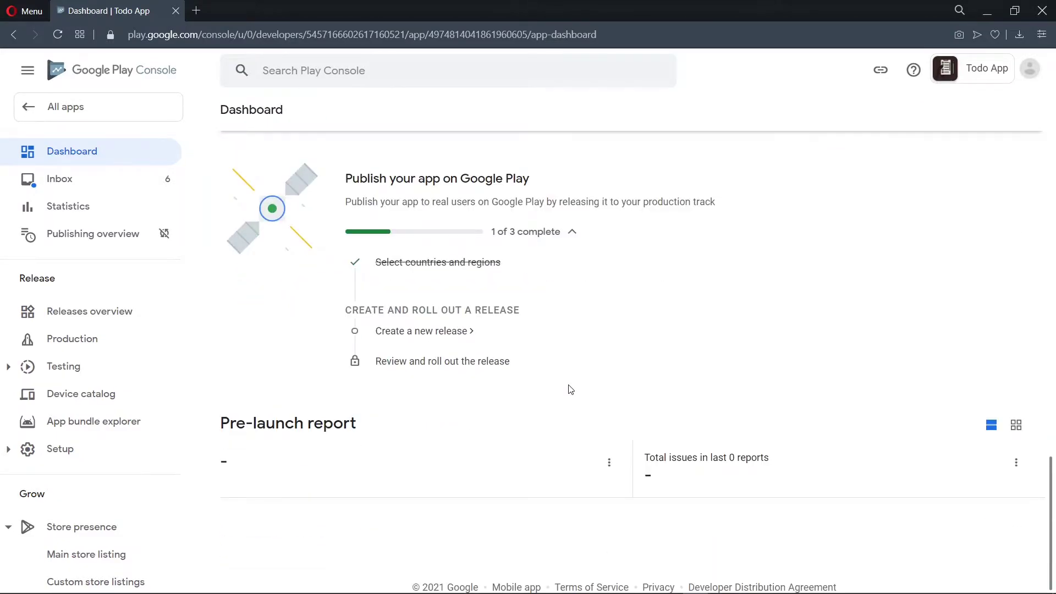
pyautogui.click(407, 333)
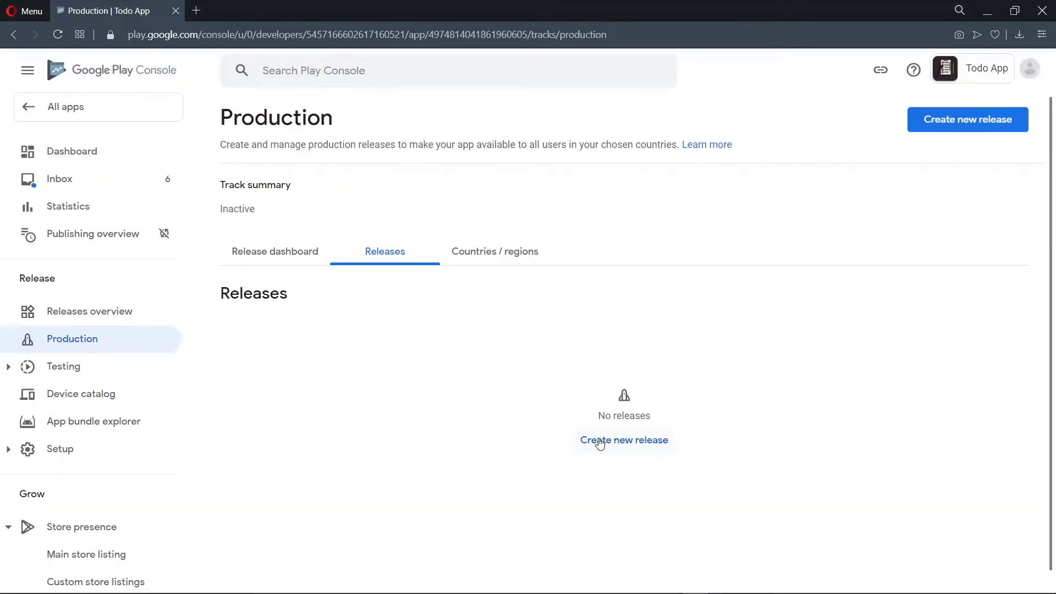
pyautogui.click(600, 441)
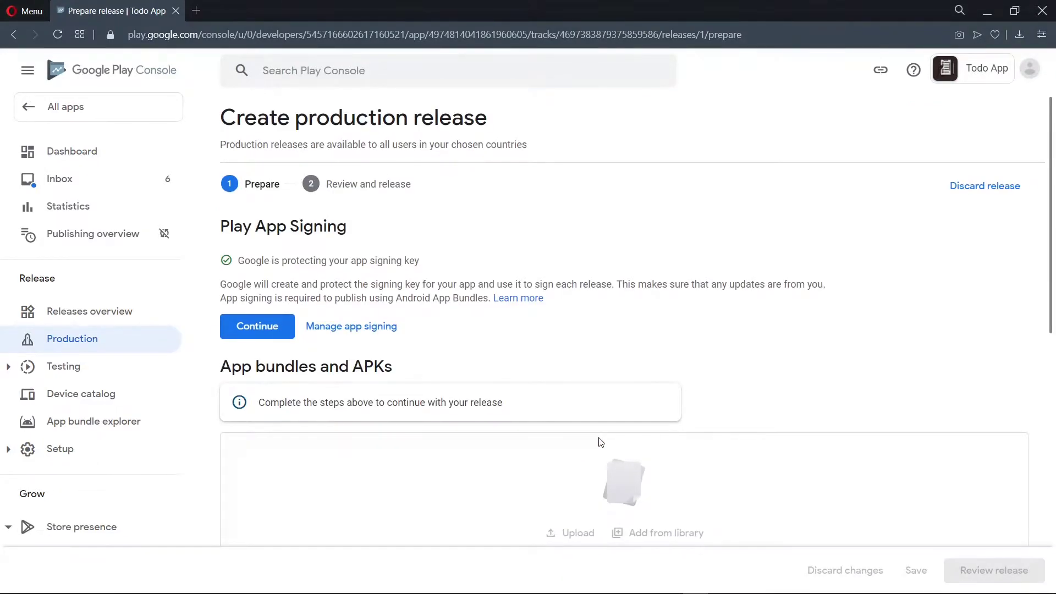
pyautogui.click(263, 330)
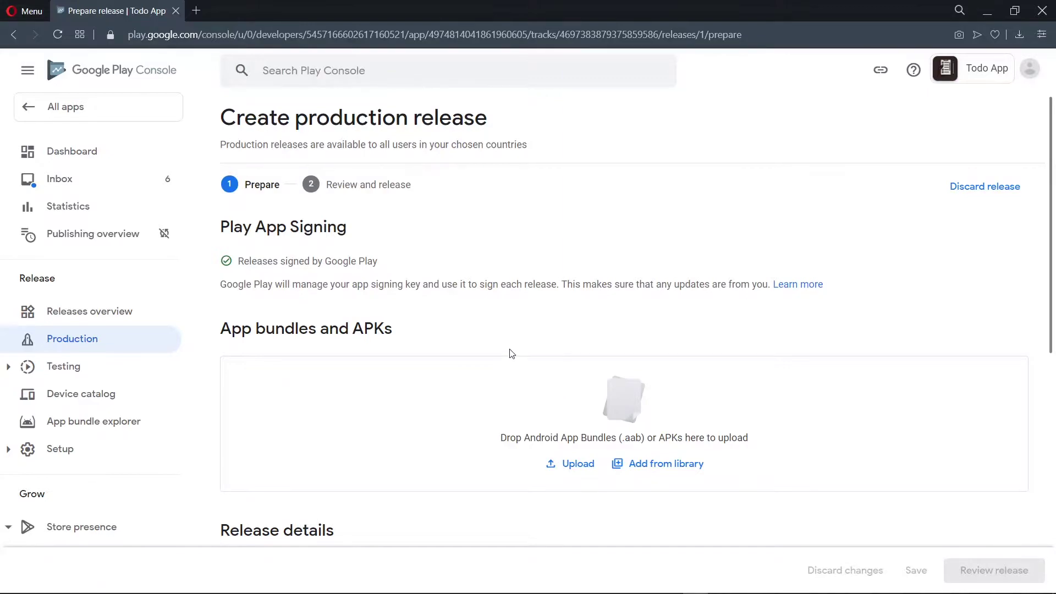
# Step: Upload the signed ttpcTodoApp .aab from the Builds folder to the release
pyautogui.hotkey('alt', 'Tab')
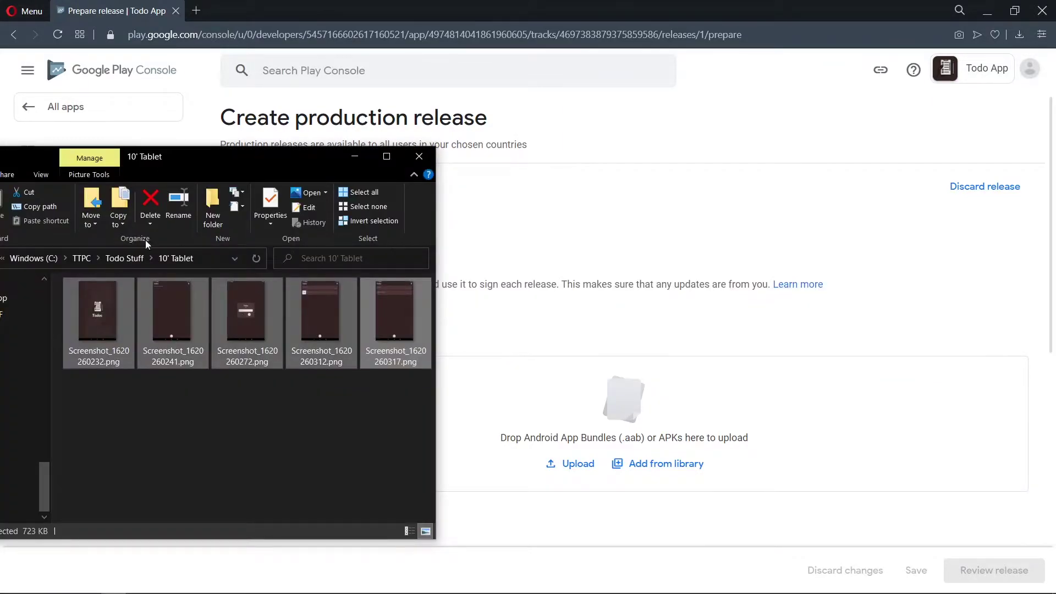
pyautogui.click(113, 259)
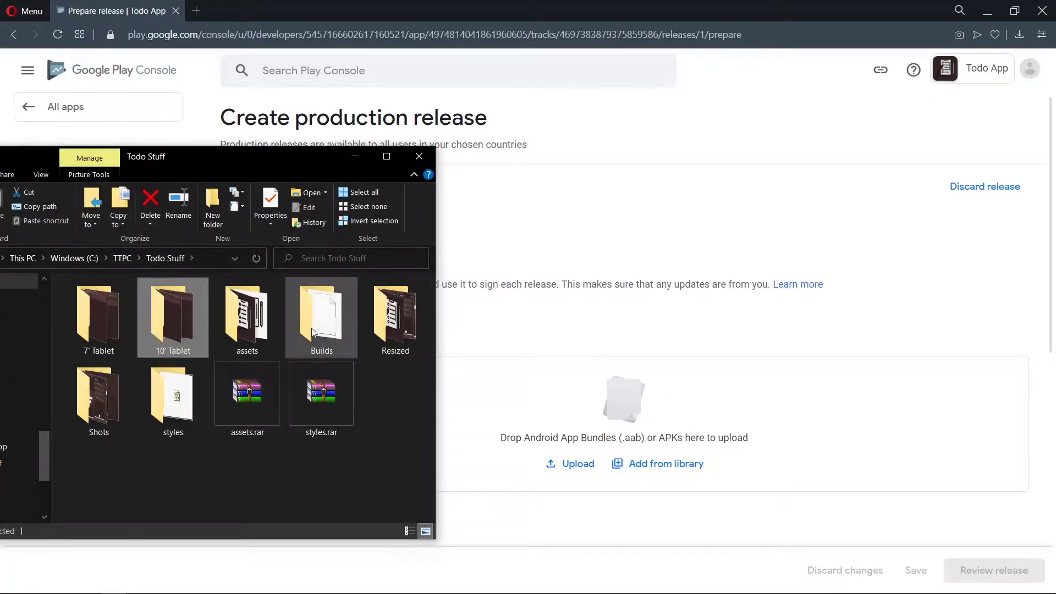
pyautogui.doubleClick(320, 316)
pyautogui.click(215, 303)
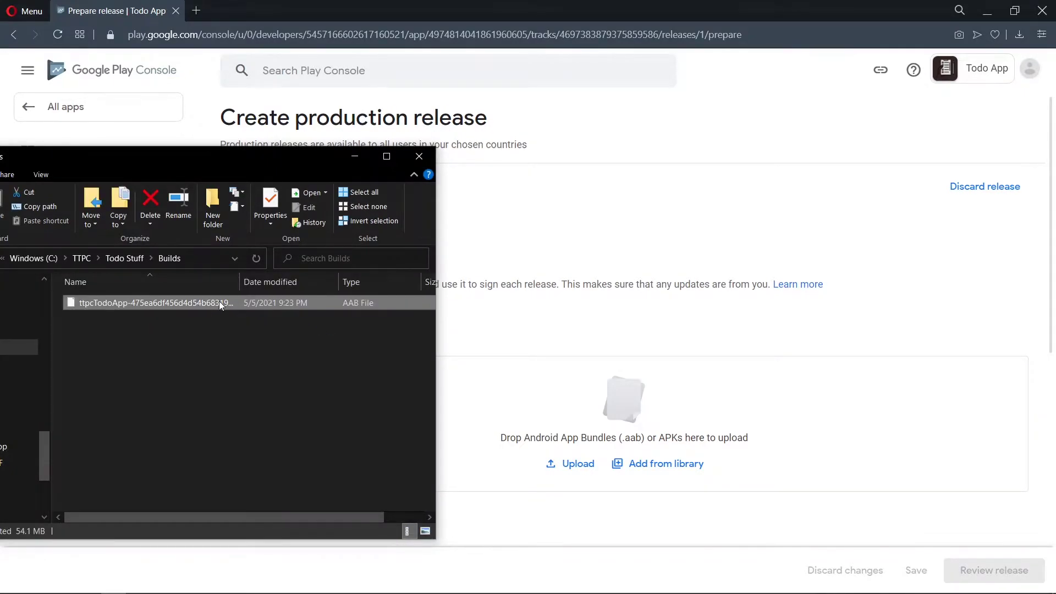
pyautogui.moveTo(219, 301); pyautogui.dragTo(512, 424)
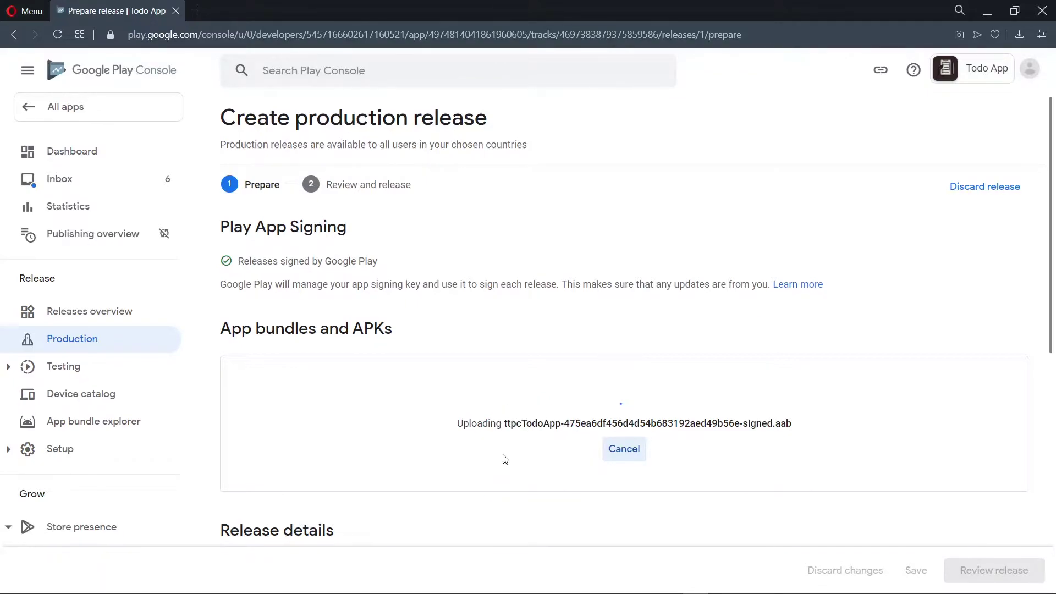
# Step: Name the production release 'First Release'
pyautogui.scroll(-5, 505, 459)
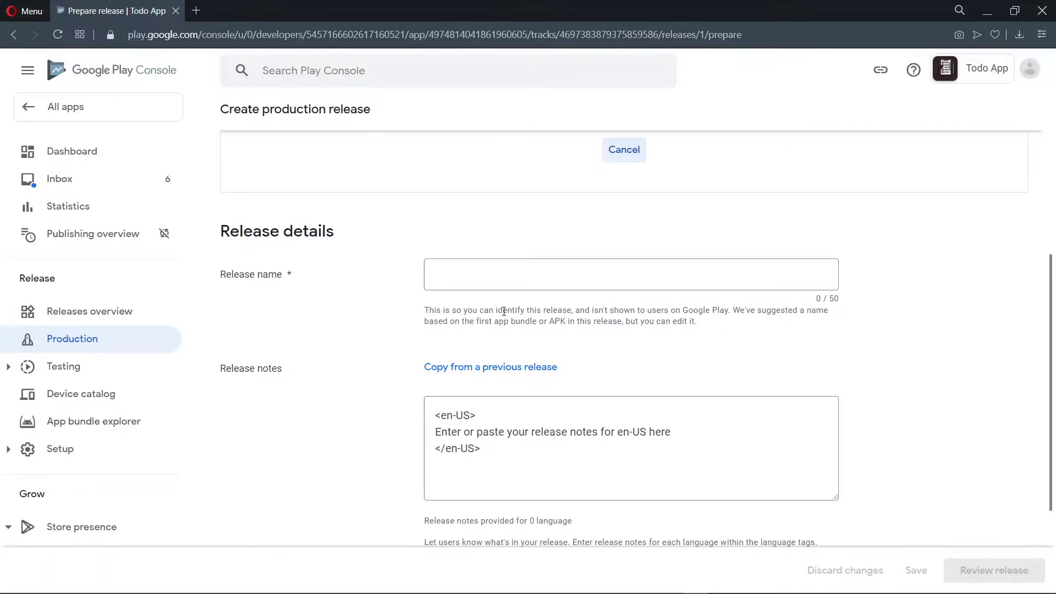
pyautogui.click(462, 274)
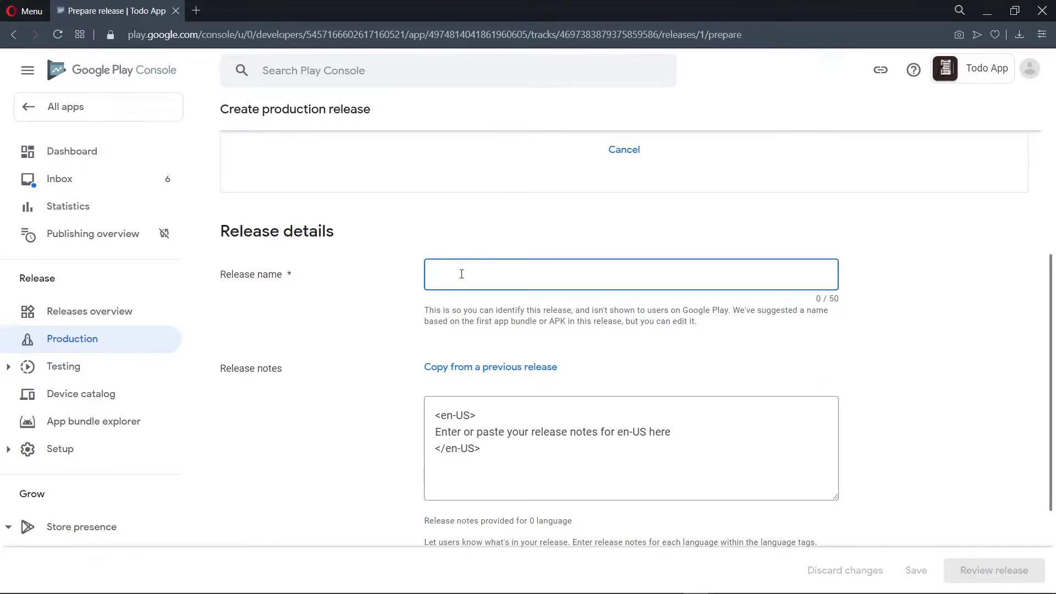
pyautogui.write('First Rela')
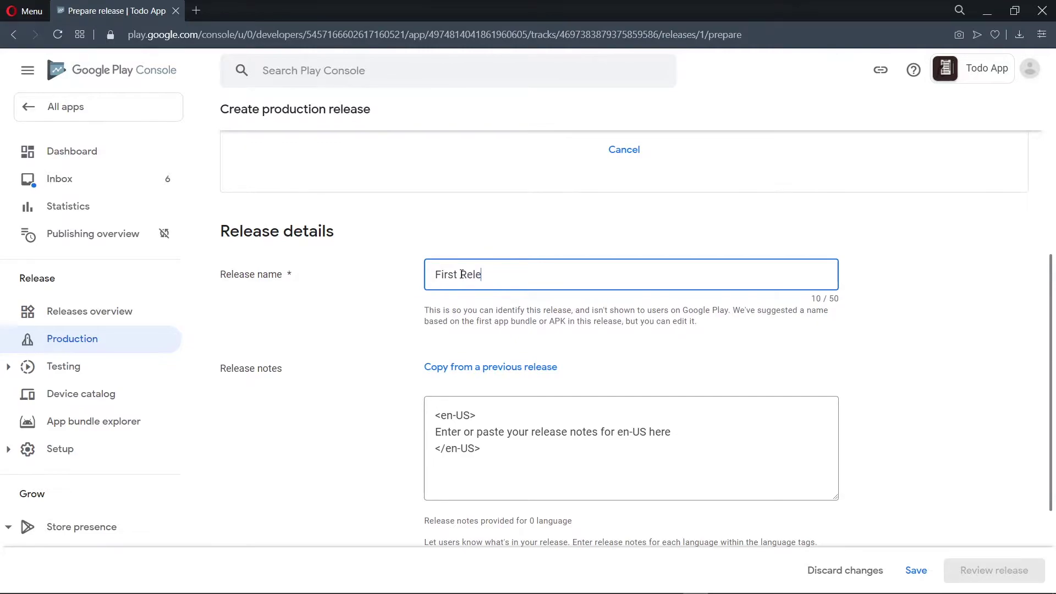
pyautogui.write('ase')
# Step: Replace the en-US placeholder with notes on the create, edit, delete and view features, and save
pyautogui.click(694, 429)
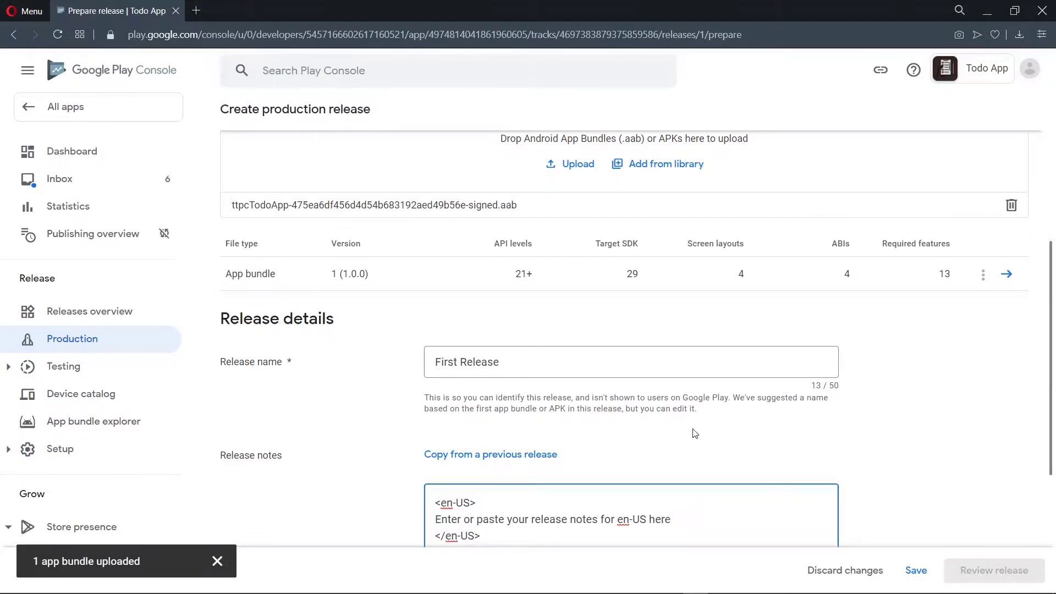
pyautogui.scroll(-2, 695, 433)
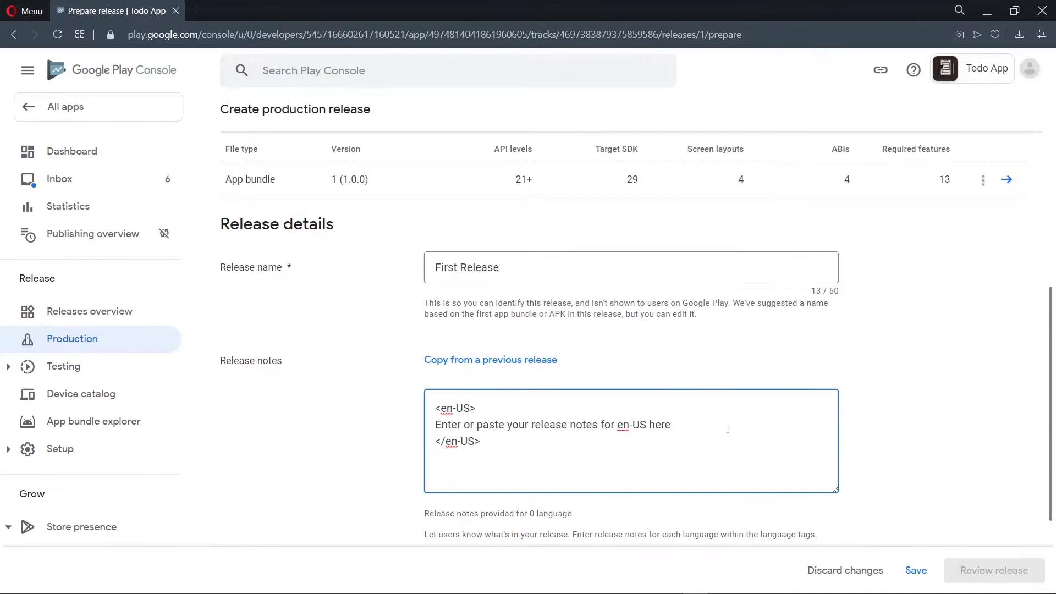
pyautogui.hotkey('shift', 'Left')
pyautogui.hotkey('shift', 'Left')
pyautogui.hotkey('shift', 'Left')
pyautogui.hotkey('shift', 'Left')
pyautogui.hotkey('shift', 'Left')
pyautogui.hotkey('shift', 'Left')
pyautogui.hotkey('shift', 'Left')
pyautogui.hotkey('shift', 'Left')
pyautogui.hotkey('shift', 'Left')
pyautogui.hotkey('shift', 'Left')
pyautogui.hotkey('shift', 'Left')
pyautogui.hotkey('shift', 'Left')
pyautogui.hotkey('shift', 'Left')
pyautogui.hotkey('shift', 'Left')
pyautogui.hotkey('shift', 'Left')
pyautogui.hotkey('shift', 'Left')
pyautogui.hotkey('shift', 'Left')
pyautogui.hotkey('shift', 'Left')
pyautogui.hotkey('shift', 'Left')
pyautogui.hotkey('shift', 'Left')
pyautogui.hotkey('shift', 'Left')
pyautogui.hotkey('shift', 'Left')
pyautogui.hotkey('shift', 'Left')
pyautogui.hotkey('shift', 'Left')
pyautogui.press('BackSpace')
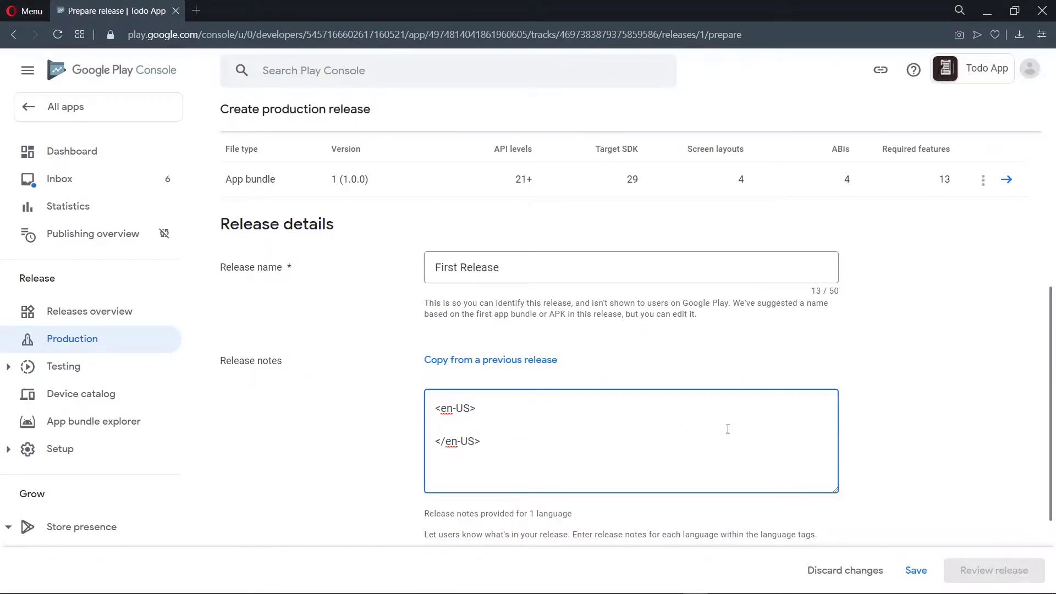
pyautogui.write('First release of the p')
pyautogui.write('pplication with a')
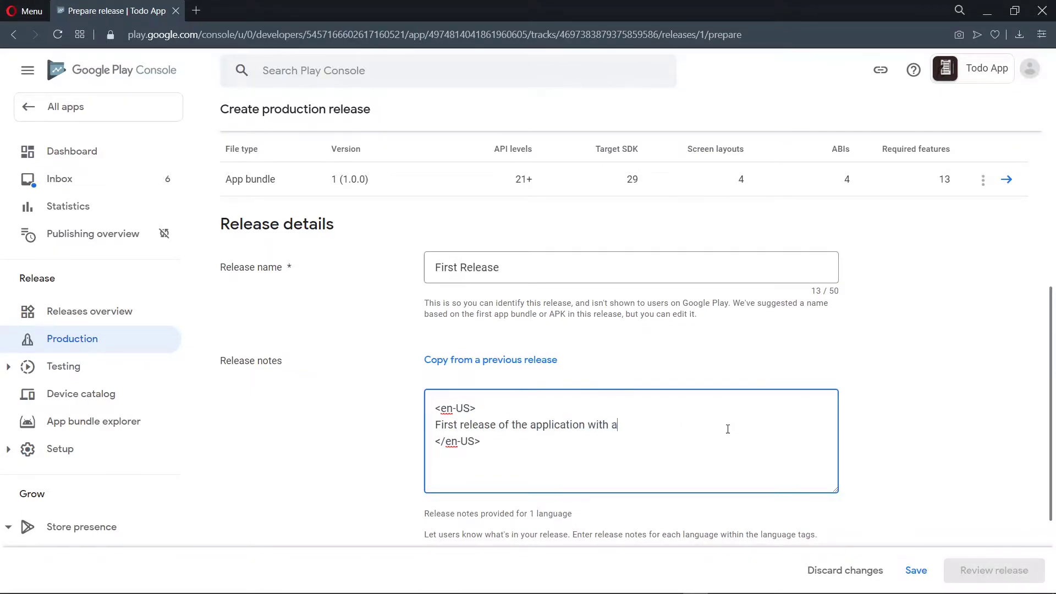
pyautogui.write('ll basic features impleme')
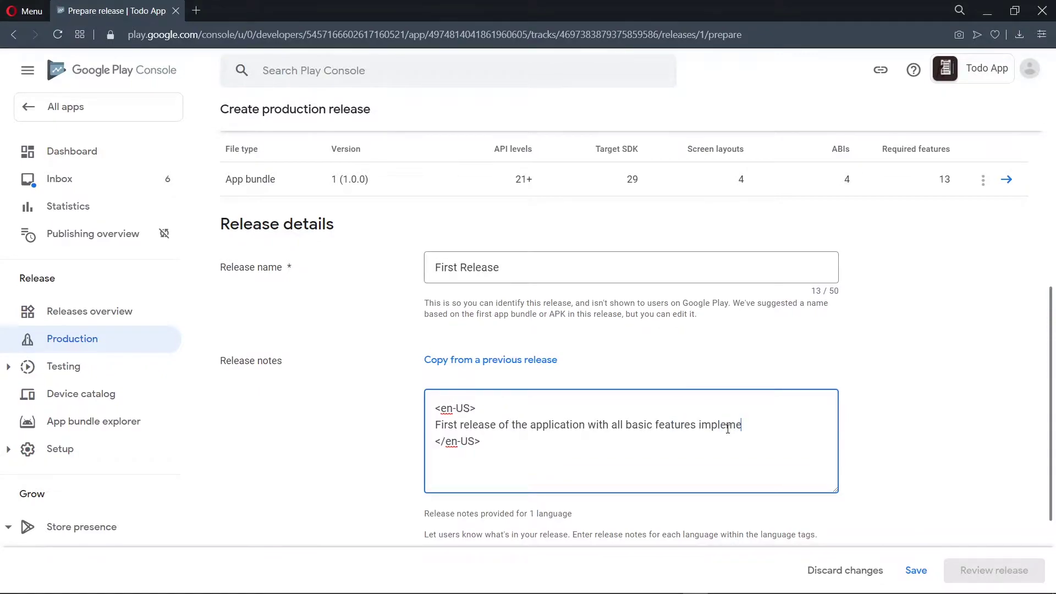
pyautogui.write('nted. The app can take ')
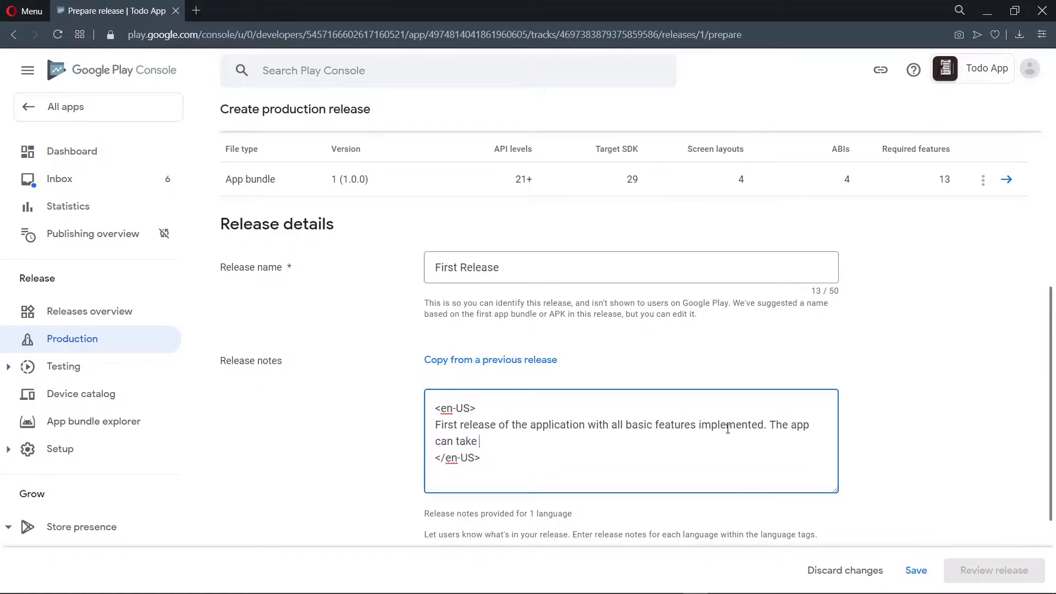
pyautogui.write('todos and allows you to edit')
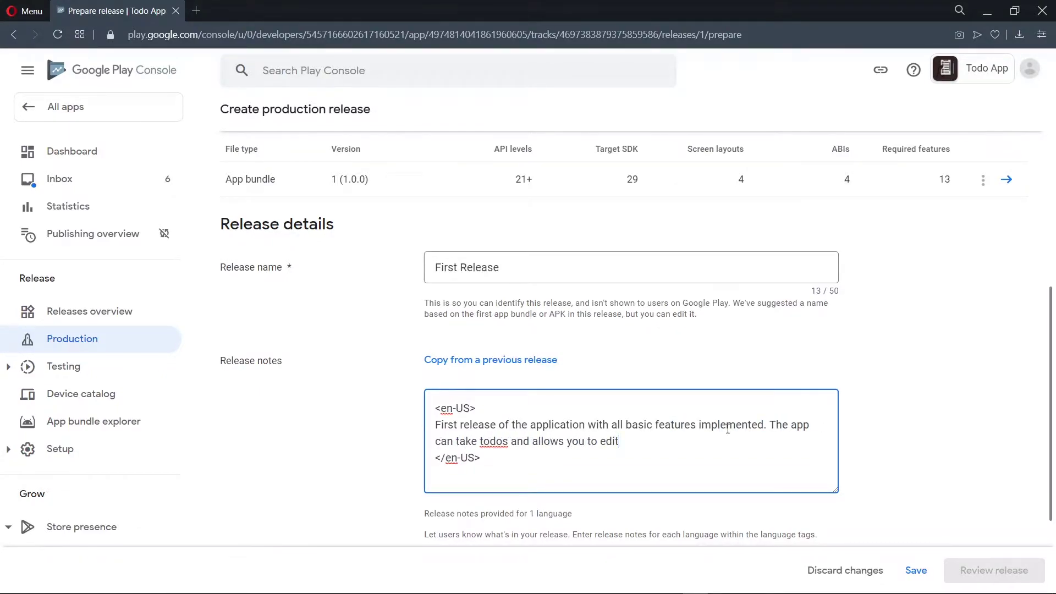
pyautogui.write(', delete and also view them.')
pyautogui.scroll(-1, 793, 441)
pyautogui.scroll(2, 793, 441)
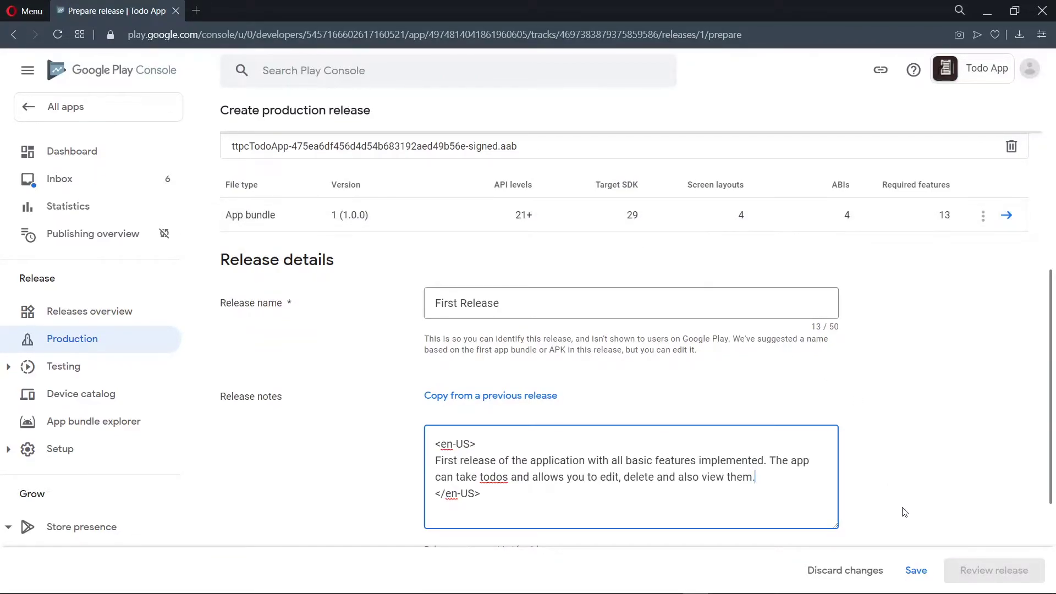
pyautogui.click(917, 570)
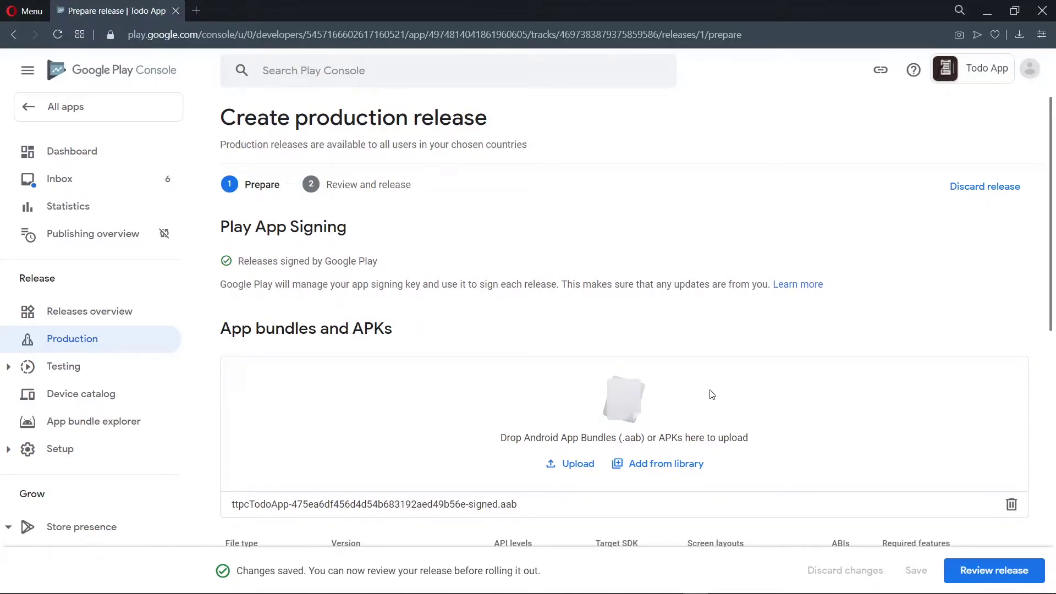
# Step: Review the release and expand its error: requested permissions need a privacy policy
pyautogui.click(1025, 570)
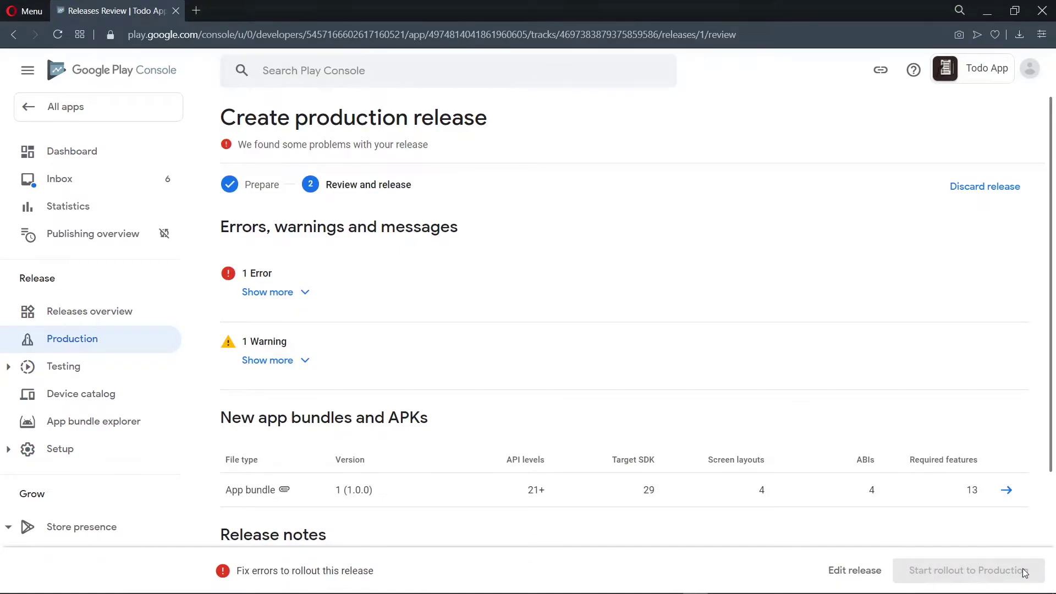
pyautogui.click(272, 293)
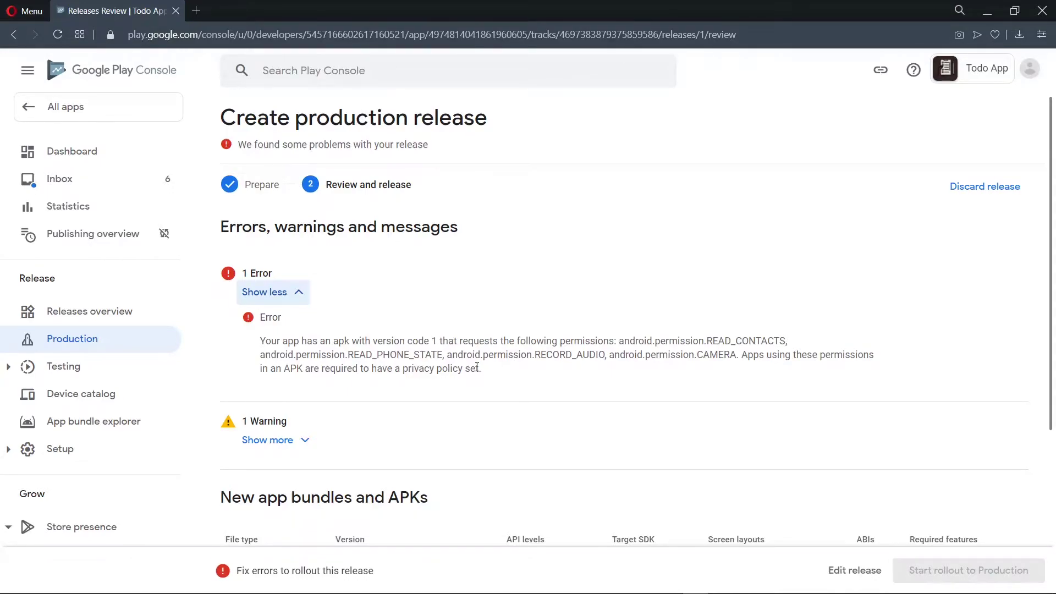
# Step: In a new tab on app.privacypolicies.com, start a Privacy Policy Generator policy for an App
pyautogui.click(196, 10)
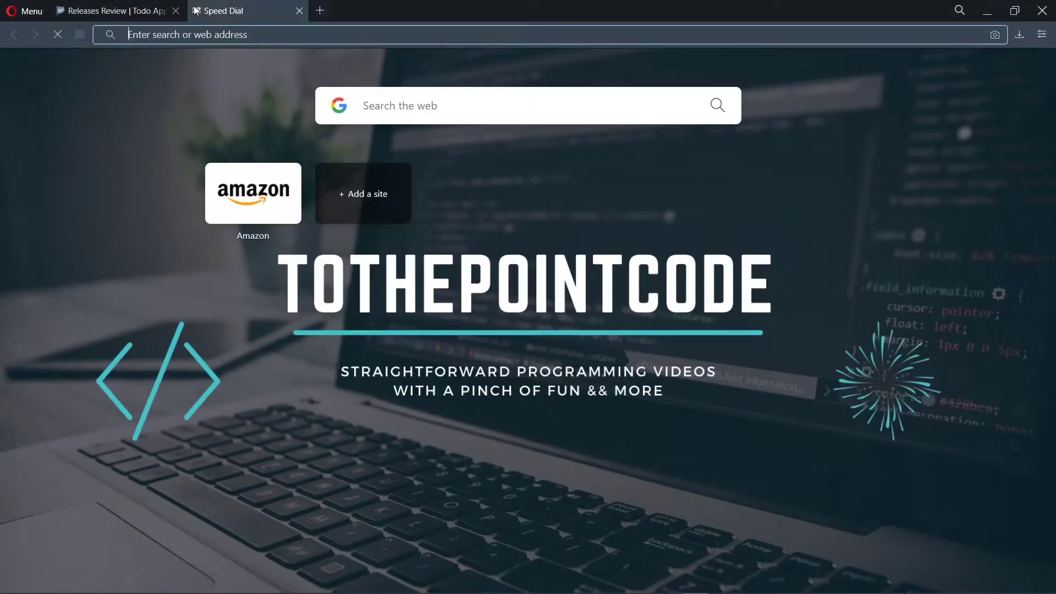
pyautogui.write('app.privac')
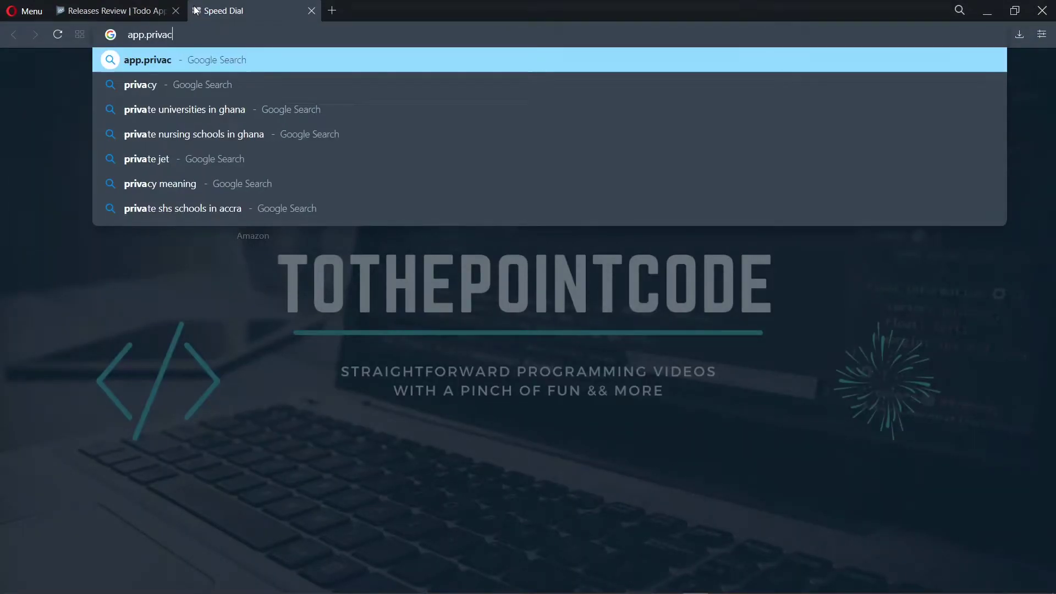
pyautogui.write('ypolicies.com')
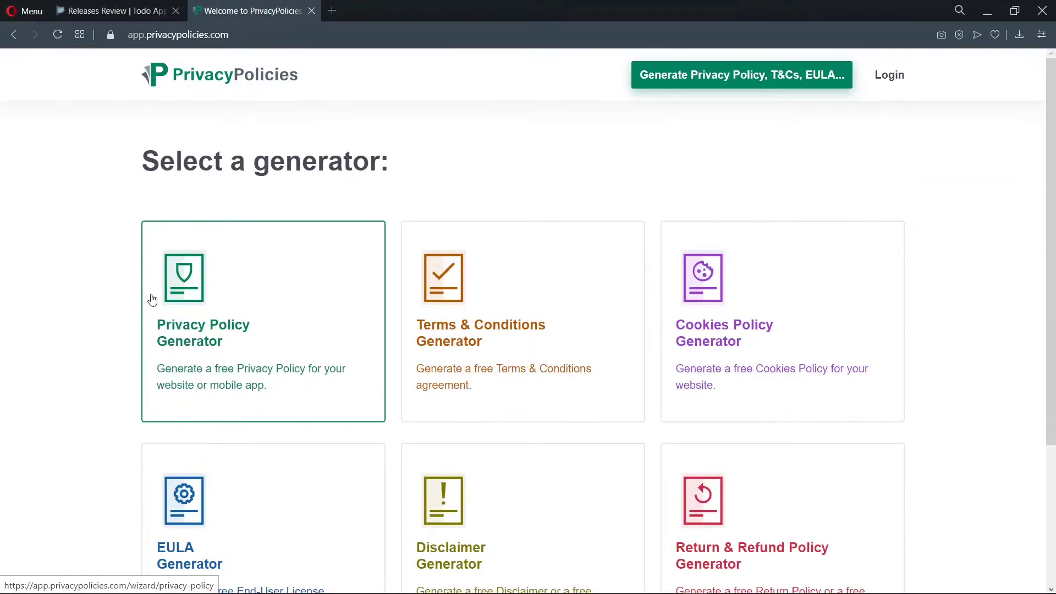
pyautogui.click(193, 333)
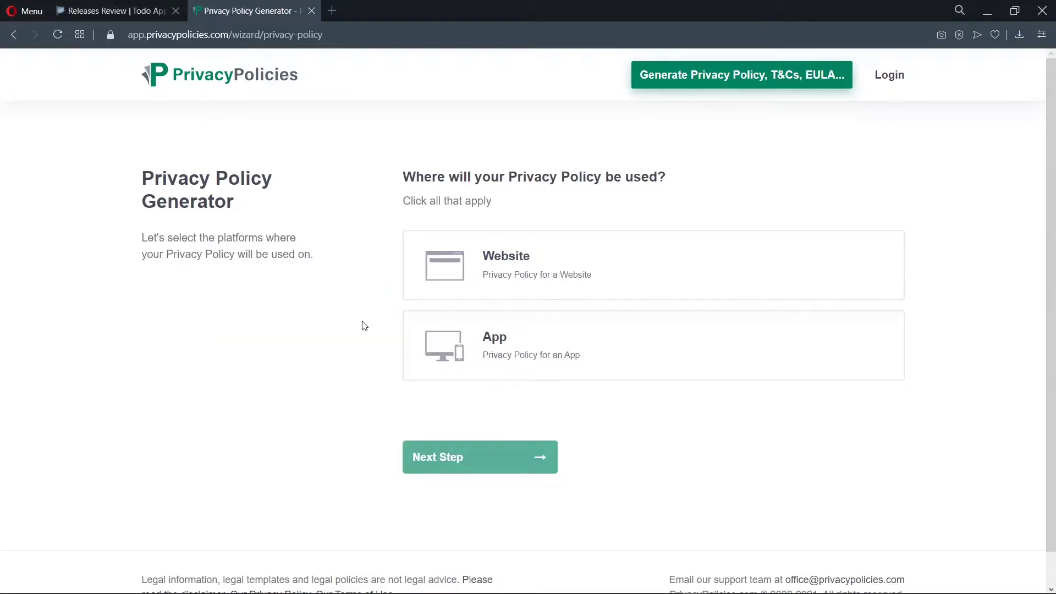
pyautogui.click(480, 352)
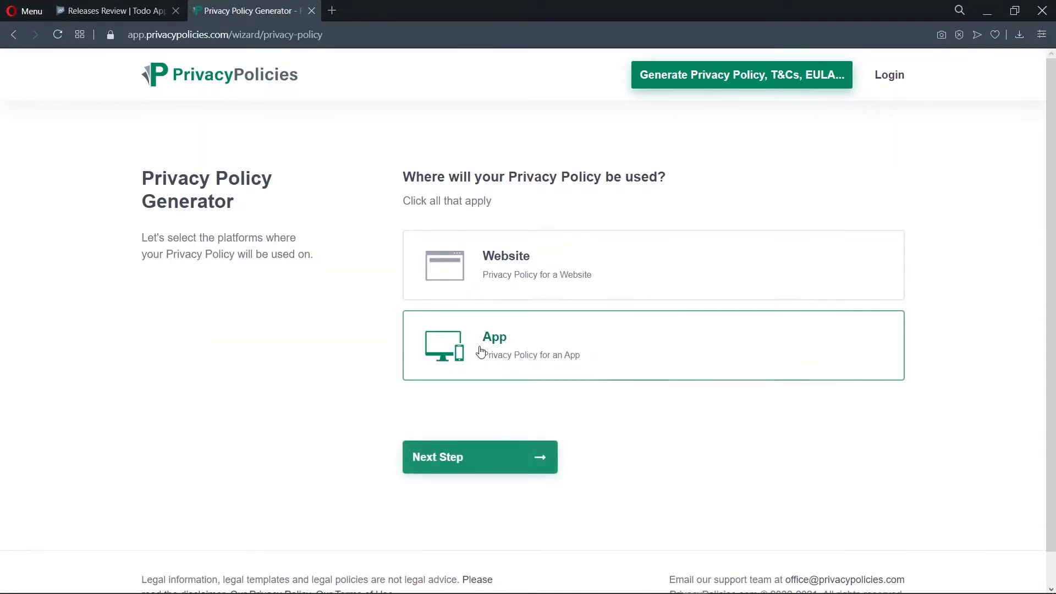
pyautogui.click(525, 458)
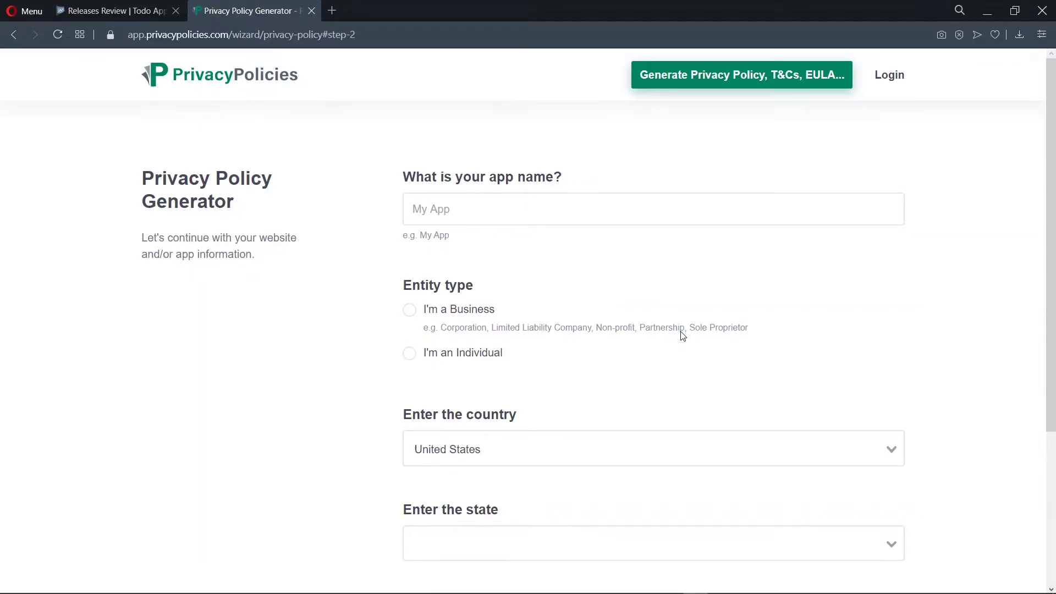
# Step: Enter app name Todo App, entity type Individual and country Ghana, then continue
pyautogui.click(560, 203)
pyautogui.write('Todo App')
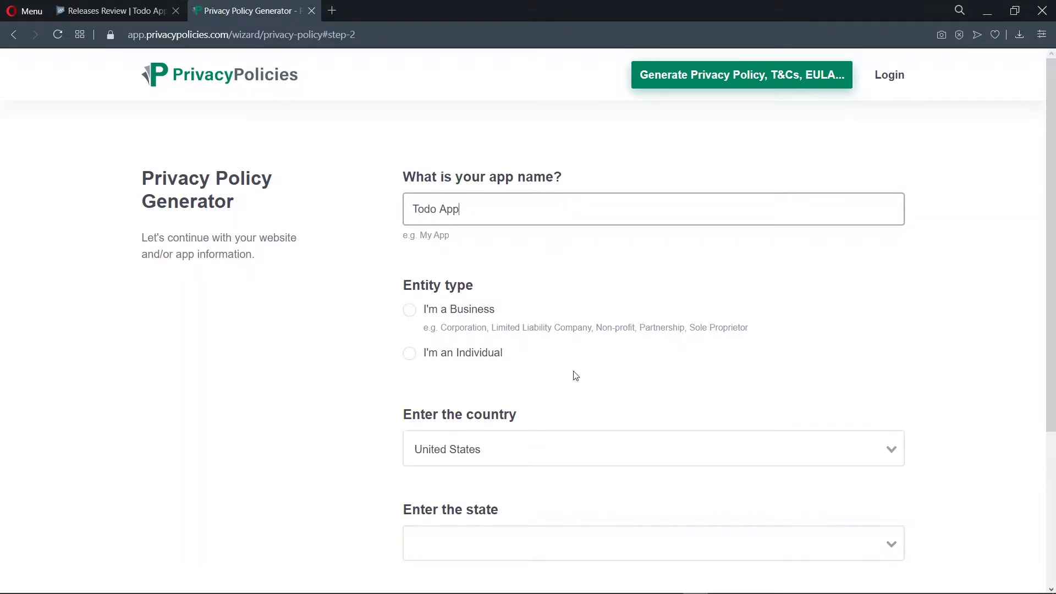
pyautogui.press('Tab')
pyautogui.press('space')
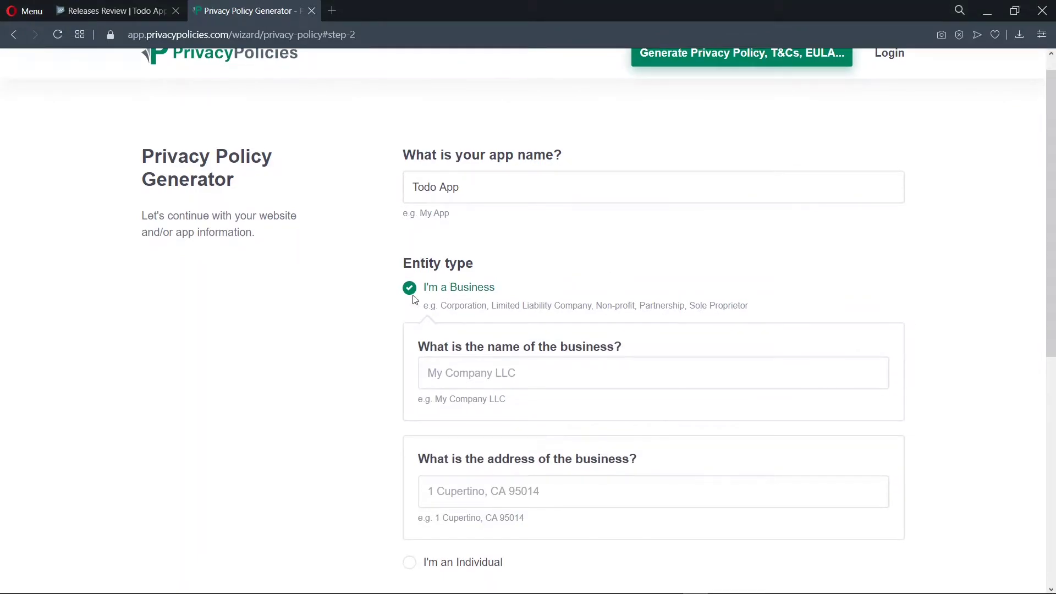
pyautogui.scroll(-3, 418, 292)
pyautogui.click(408, 378)
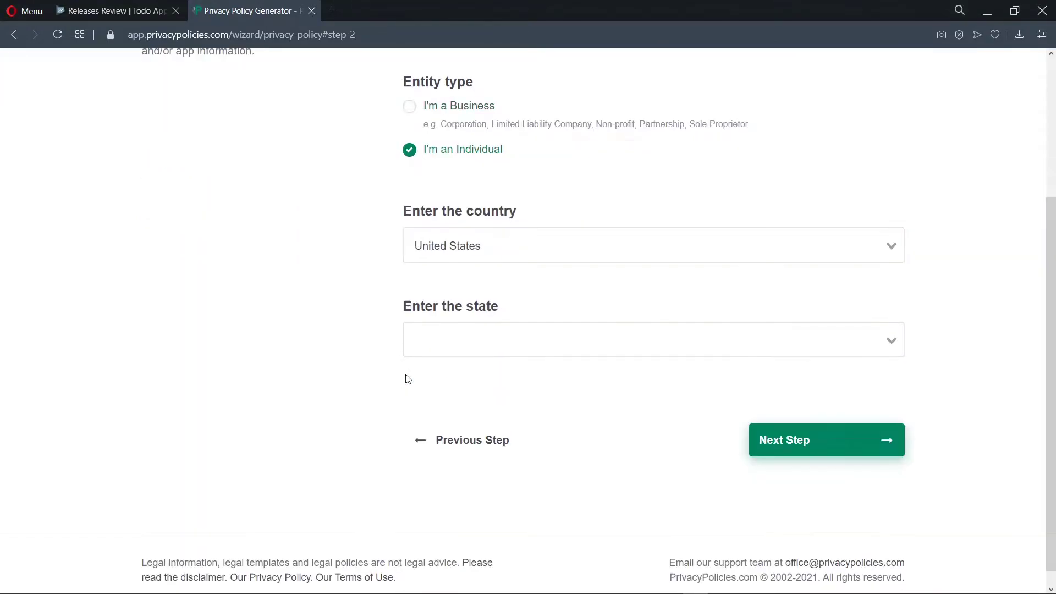
pyautogui.click(635, 240)
pyautogui.write('ghans')
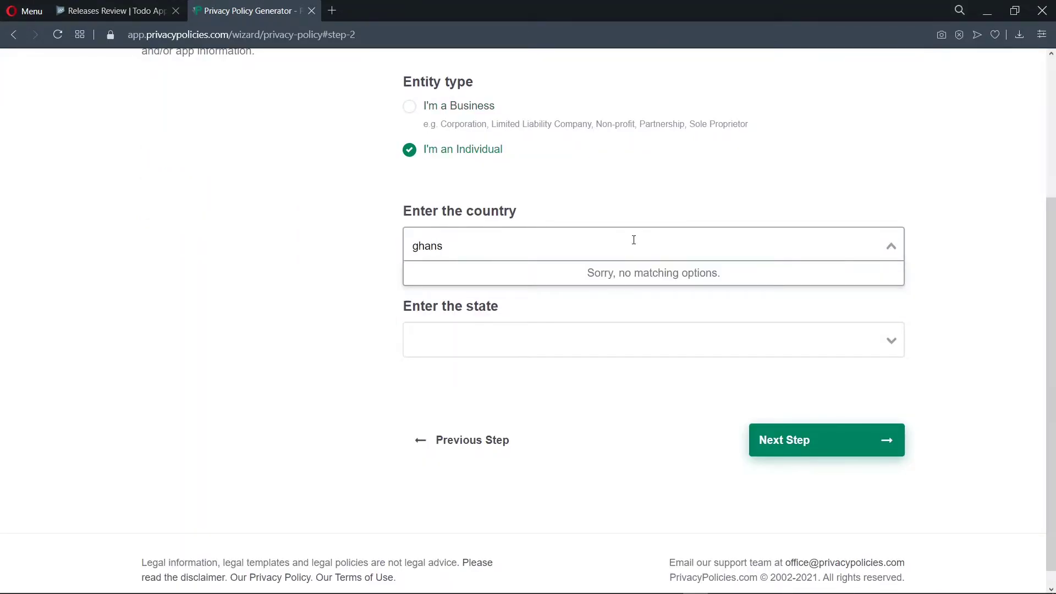
pyautogui.press('BackSpace')
pyautogui.write('a')
pyautogui.click(613, 280)
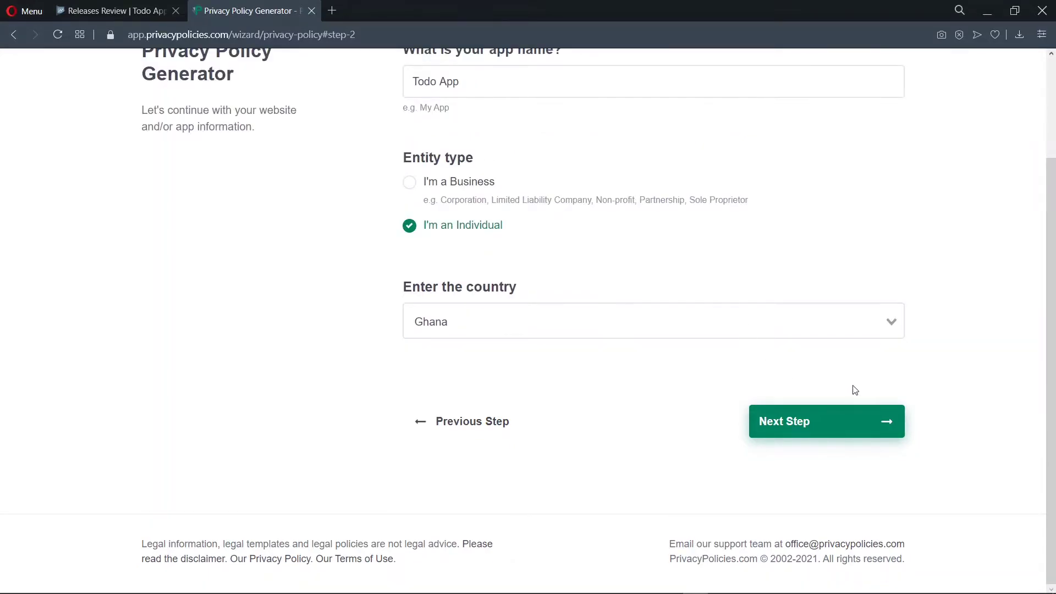
pyautogui.click(821, 515)
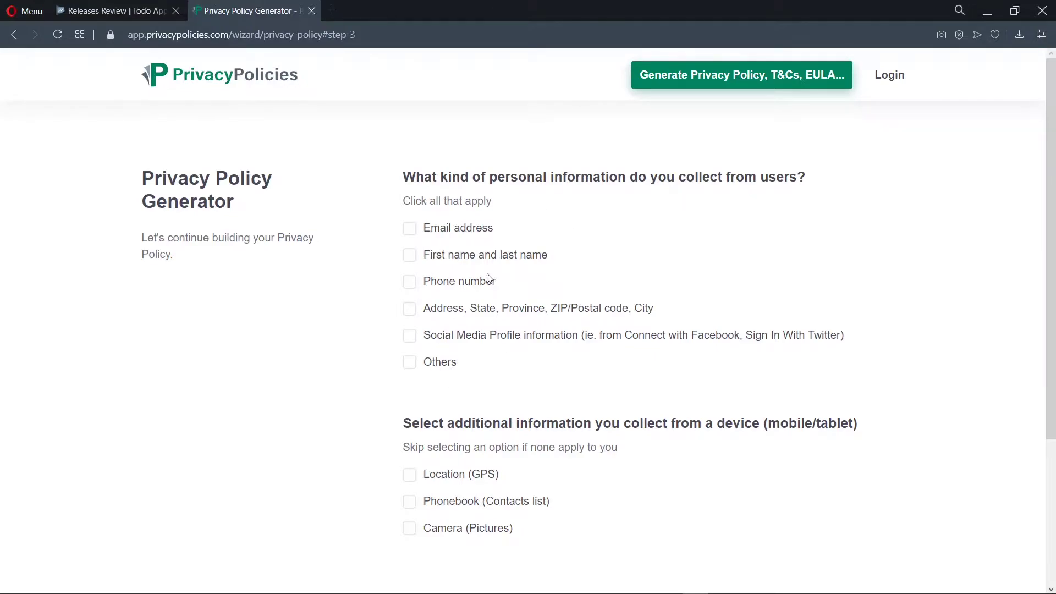
# Step: Mark 'Others' as the personal information the app collects
pyautogui.click(416, 366)
pyautogui.scroll(-2, 556, 379)
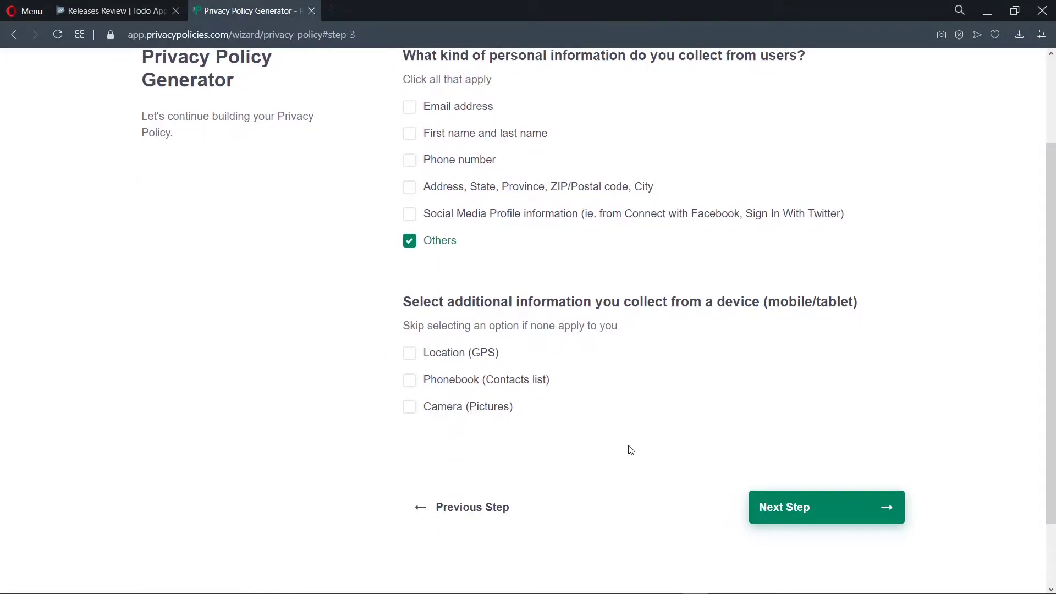
pyautogui.click(868, 520)
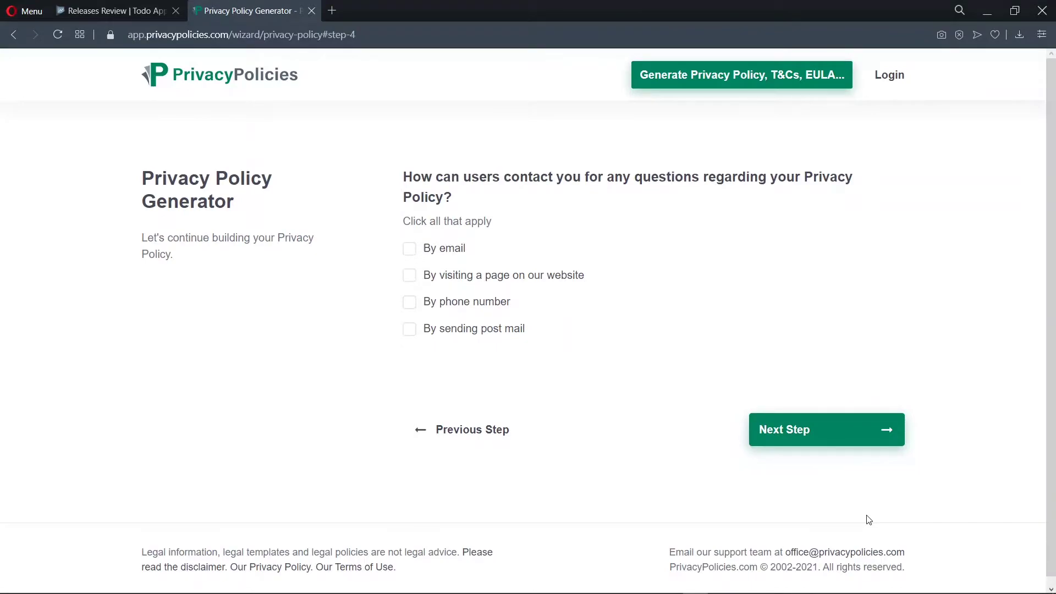
# Step: Choose e-mail as the contact method and enter the contact e-mail address
pyautogui.click(410, 249)
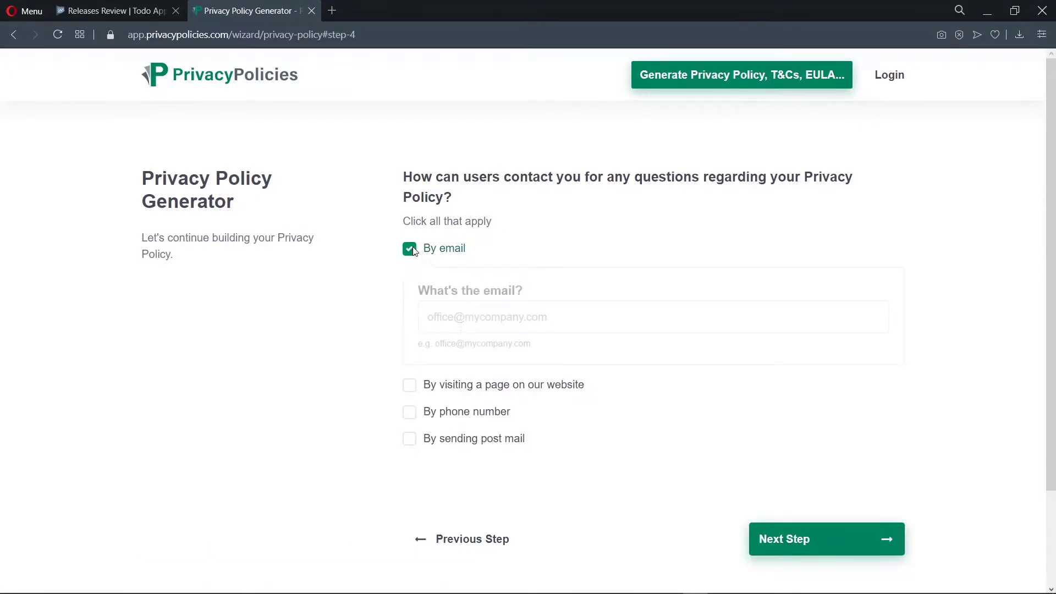
pyautogui.click(490, 324)
pyautogui.click(857, 546)
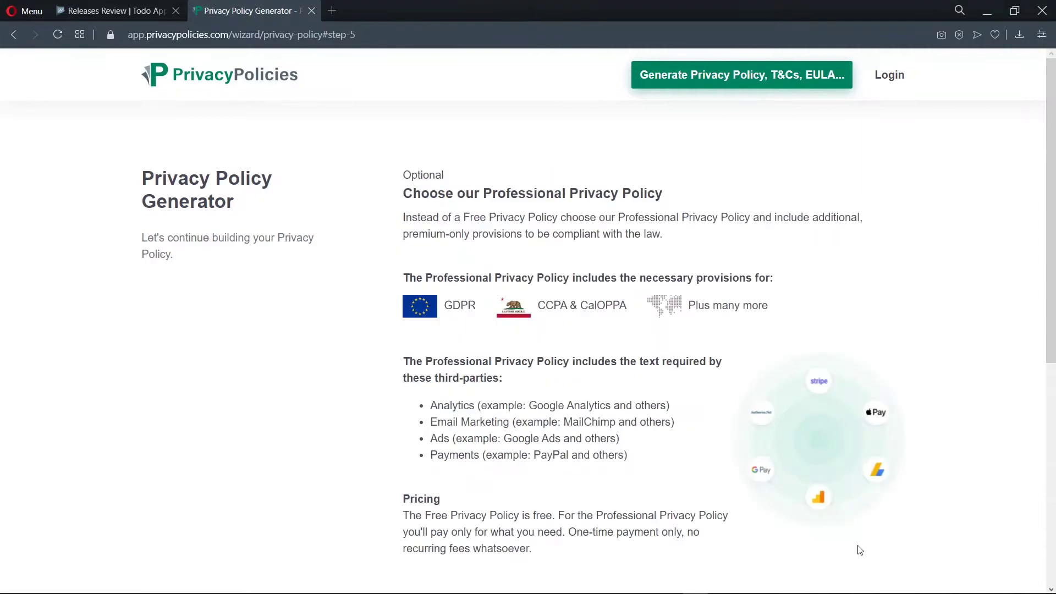
# Step: Decline the Professional Privacy Policy upgrade and move to the delivery step
pyautogui.scroll(-4, 624, 396)
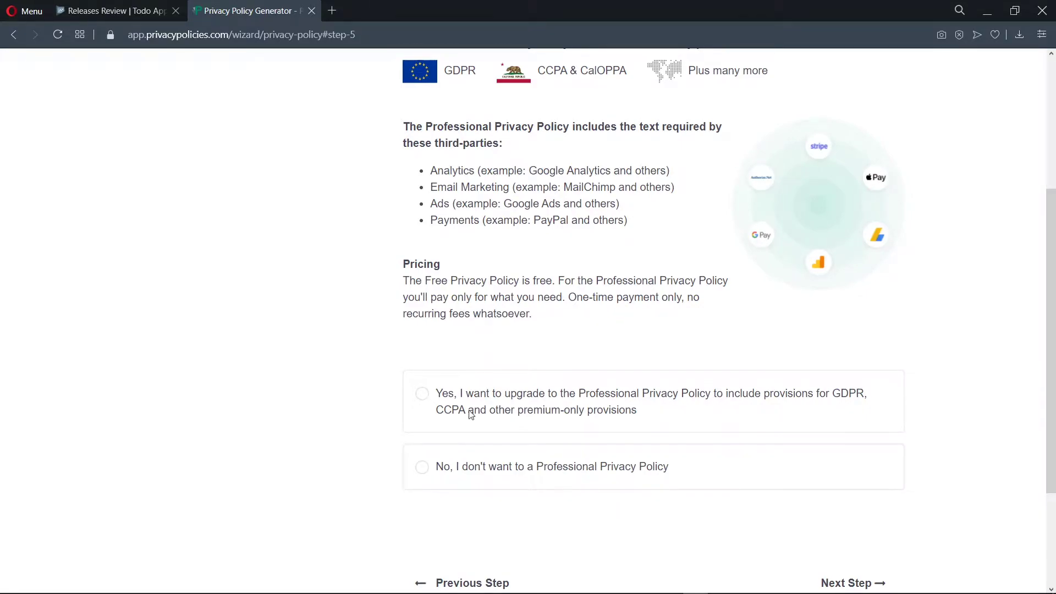
pyautogui.click(423, 467)
pyautogui.scroll(-2, 791, 501)
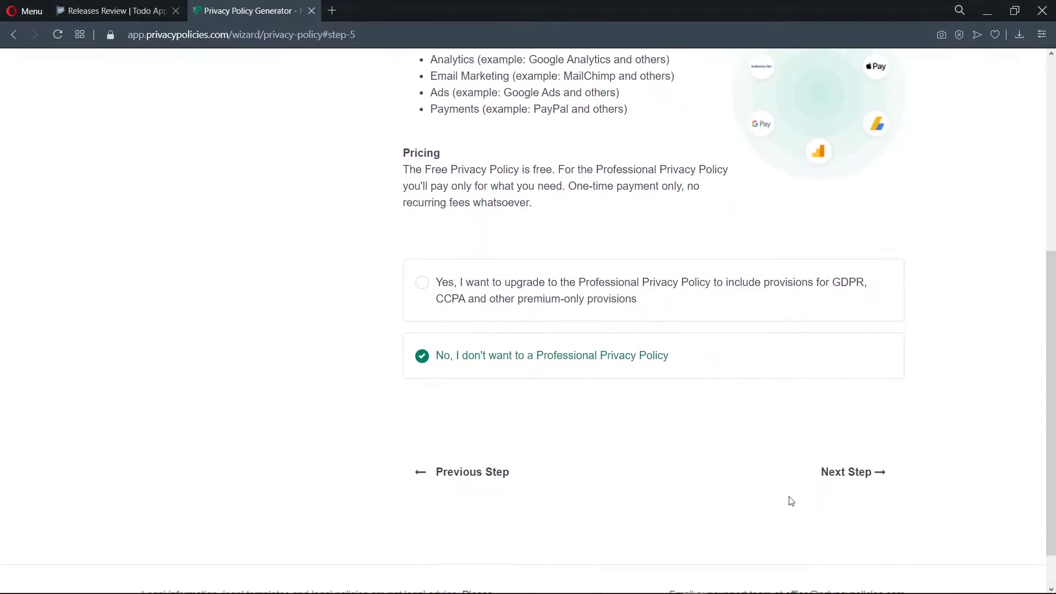
pyautogui.click(837, 477)
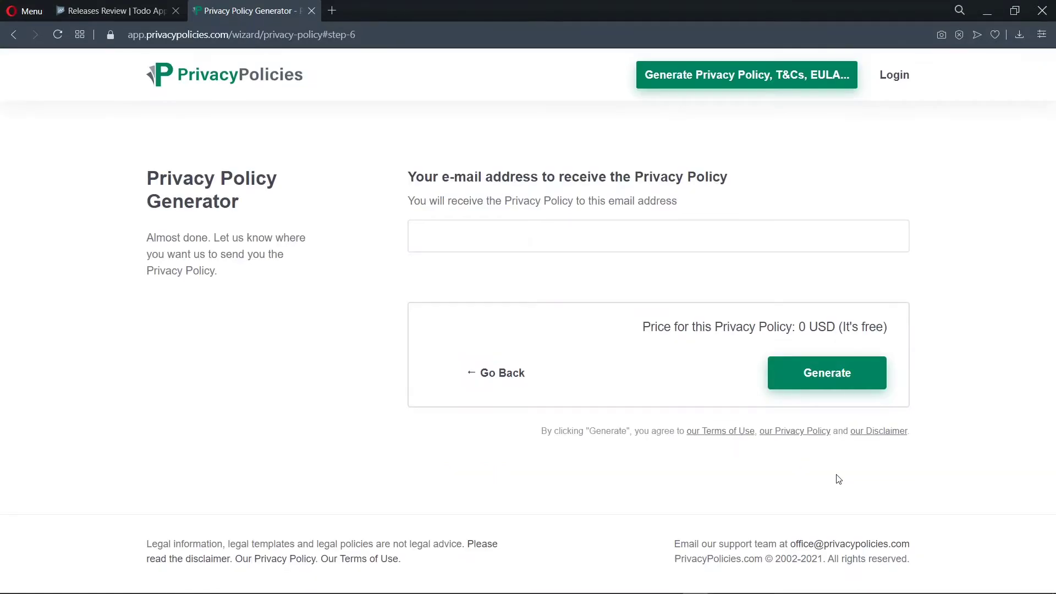
# Step: Enter the delivery e-mail, generate the free policy, and copy its hosted link
pyautogui.click(470, 229)
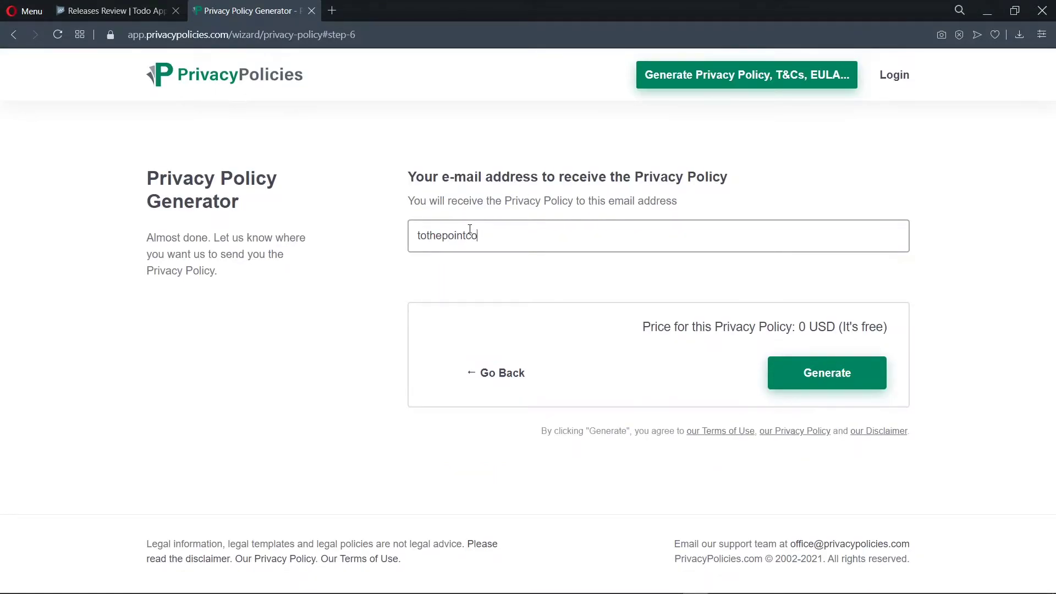
pyautogui.click(840, 379)
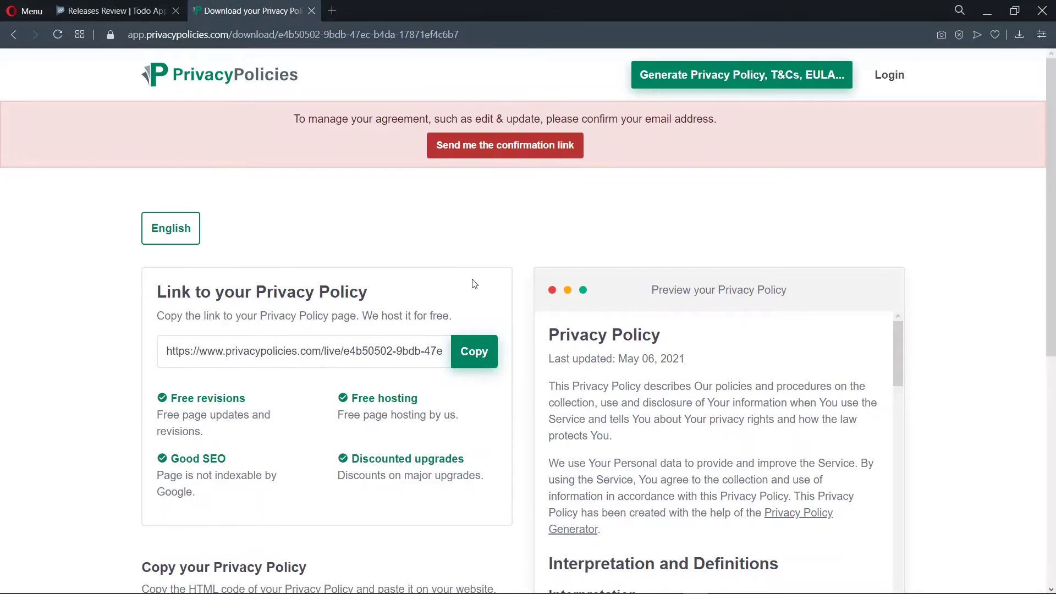
pyautogui.click(493, 359)
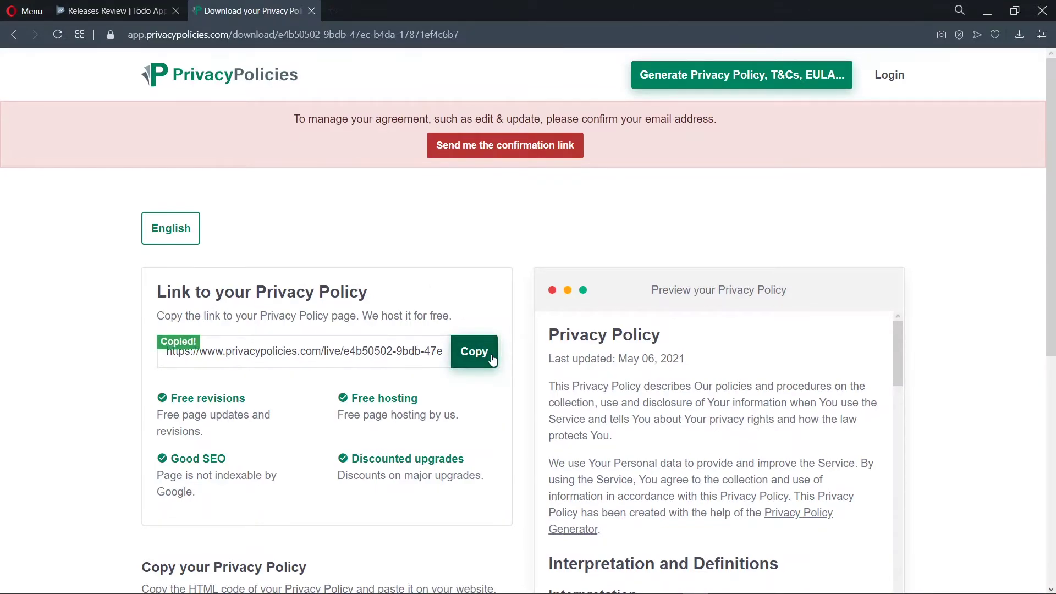
pyautogui.click(119, 10)
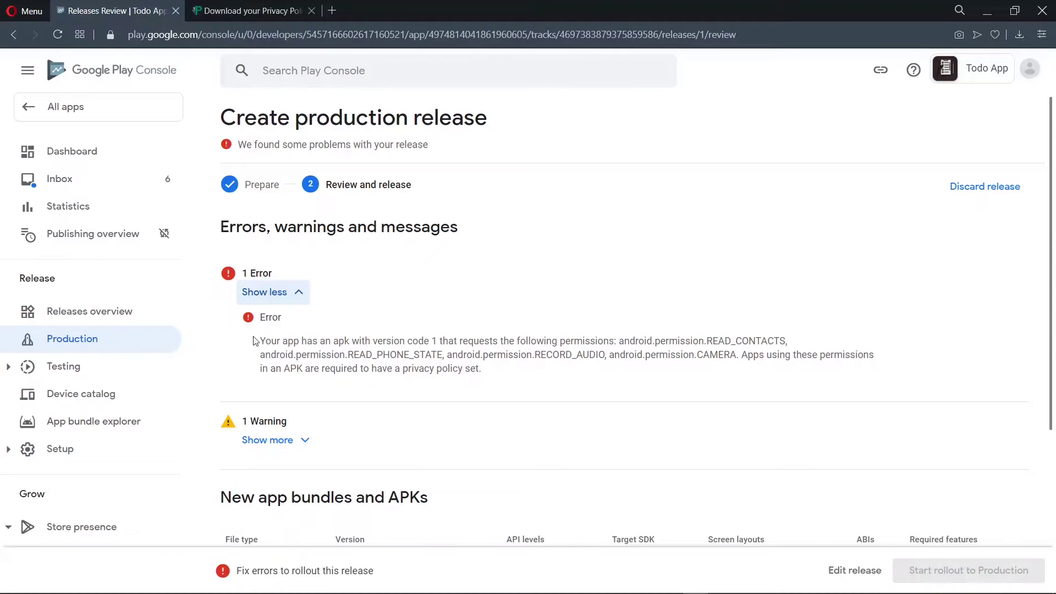
# Step: Paste the hosted PrivacyPolicies.com link as the App content privacy policy URL and save
pyautogui.scroll(-9, 63, 427)
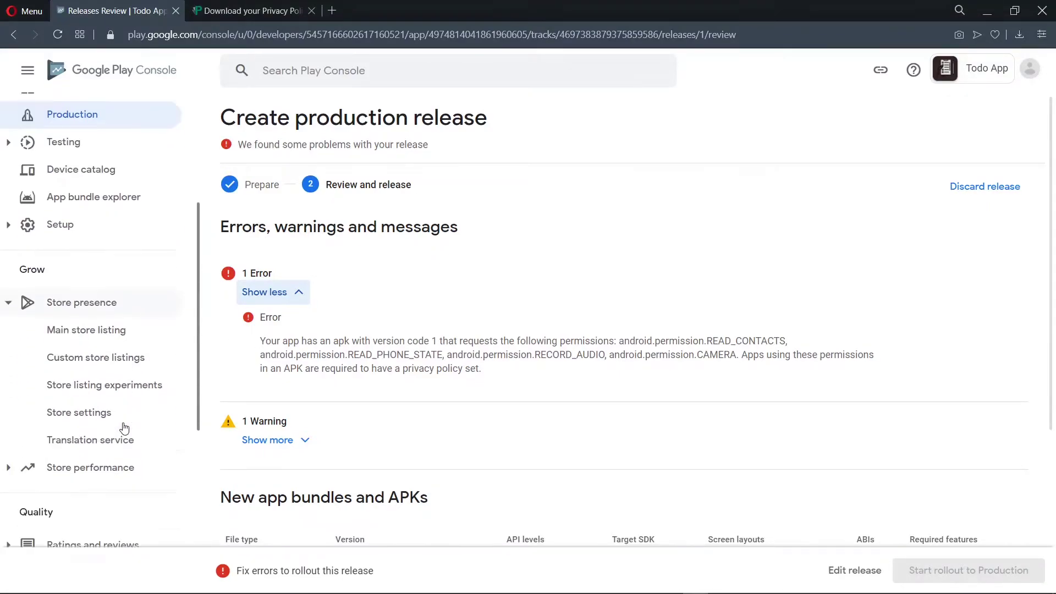
pyautogui.scroll(-2, 124, 428)
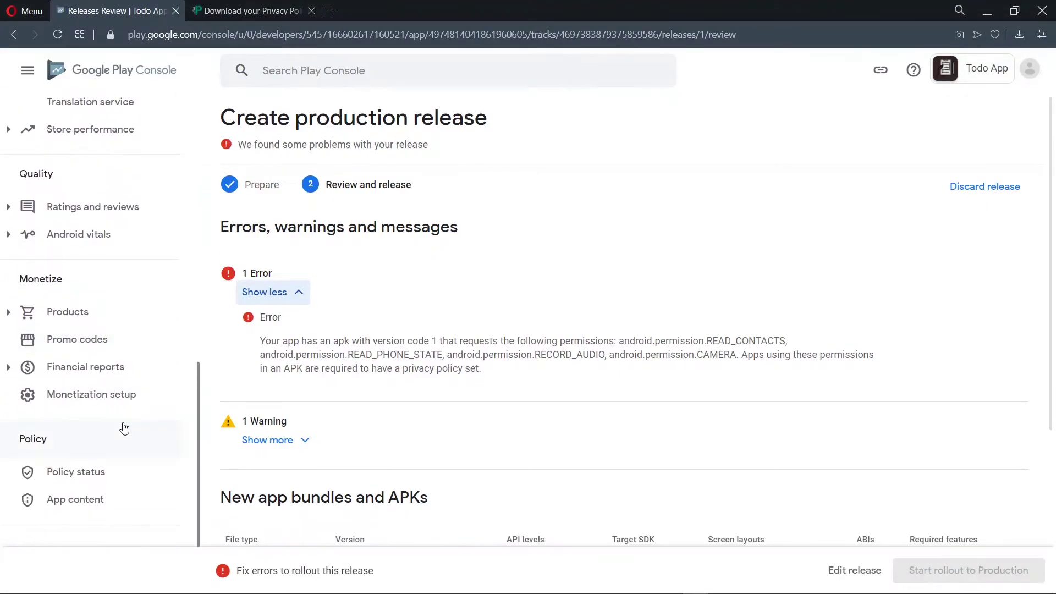
pyautogui.click(80, 511)
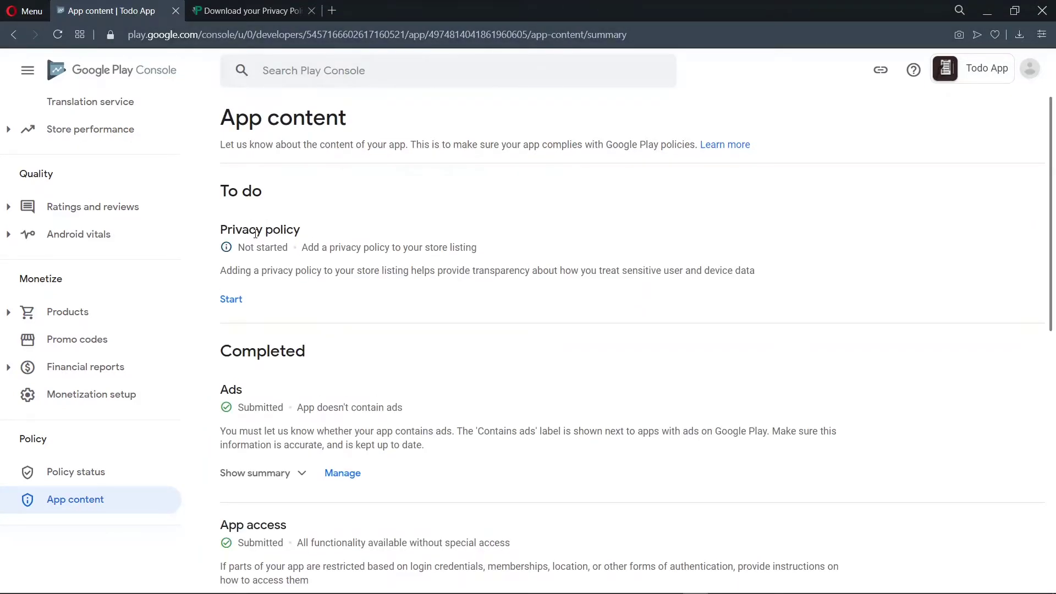
pyautogui.click(232, 299)
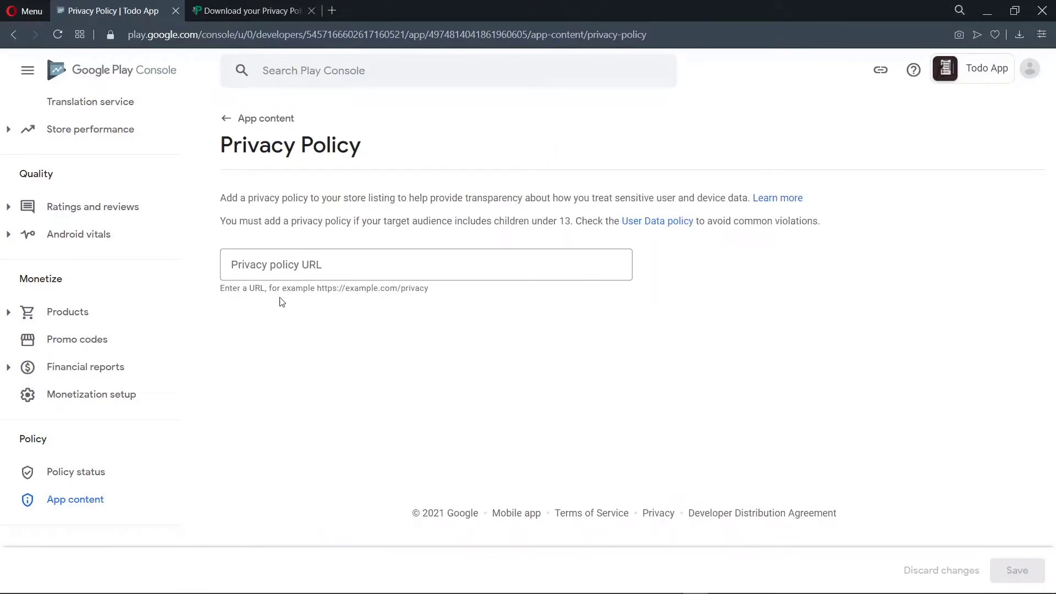
pyautogui.click(272, 266)
pyautogui.hotkey('ctrl', 'v')
pyautogui.click(407, 384)
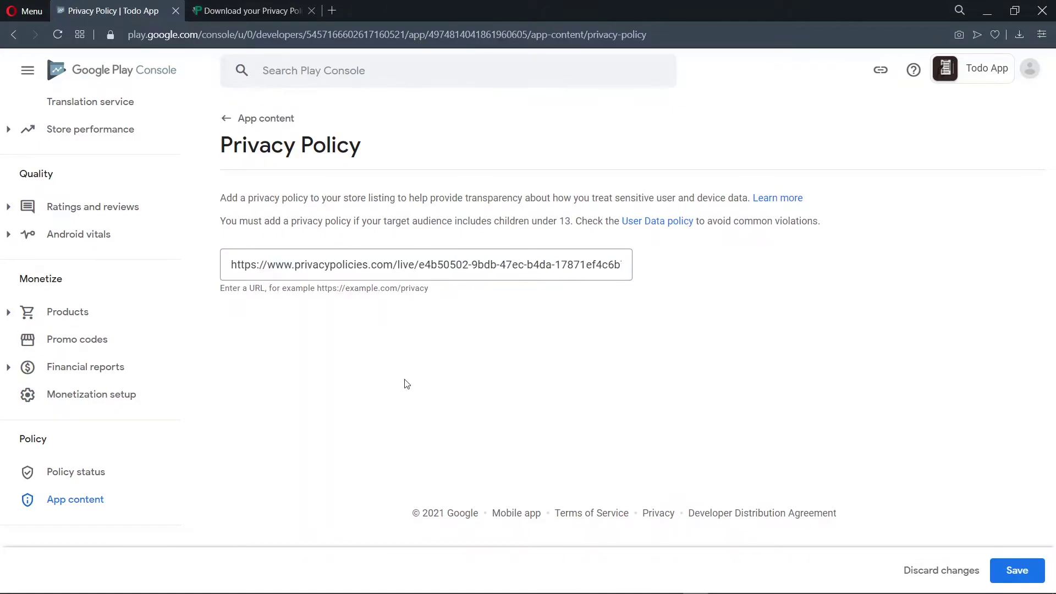
pyautogui.click(1033, 568)
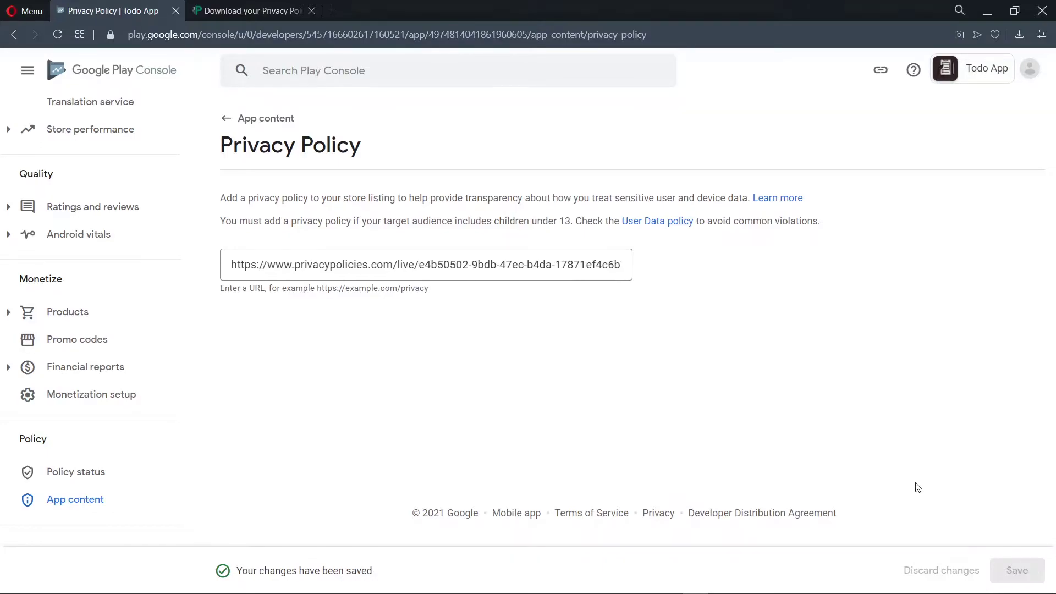
pyautogui.scroll(10, 34, 402)
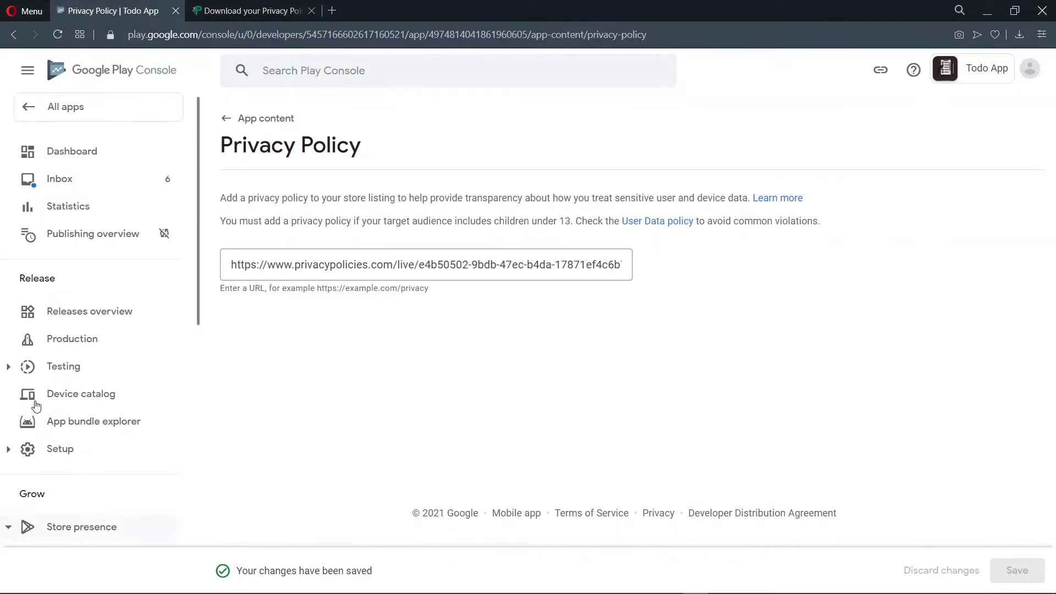
# Step: Go back through the app dashboard and reopen the draft production release
pyautogui.click(133, 155)
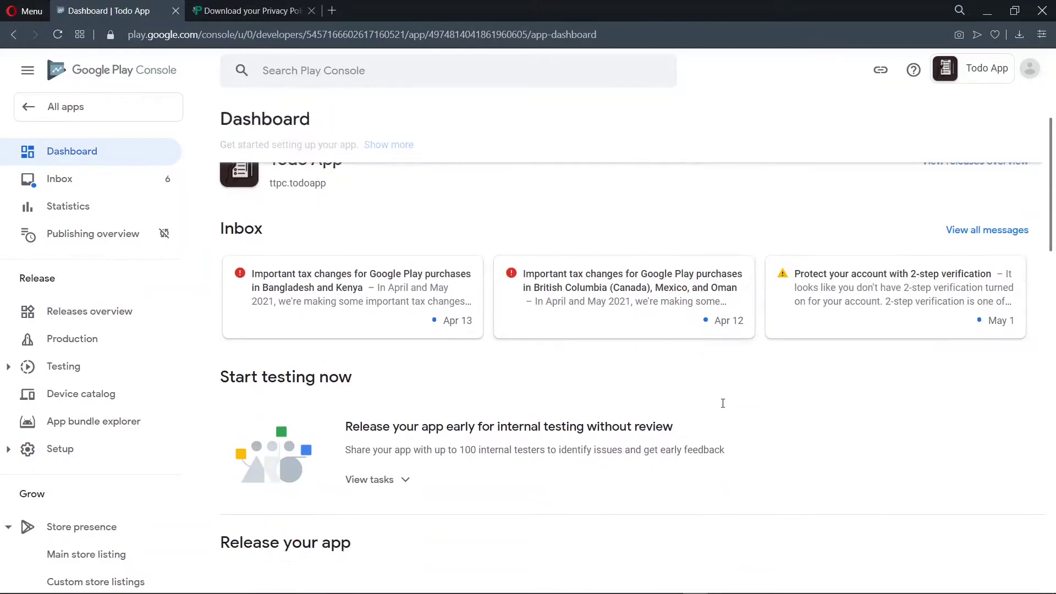
pyautogui.scroll(-20, 723, 404)
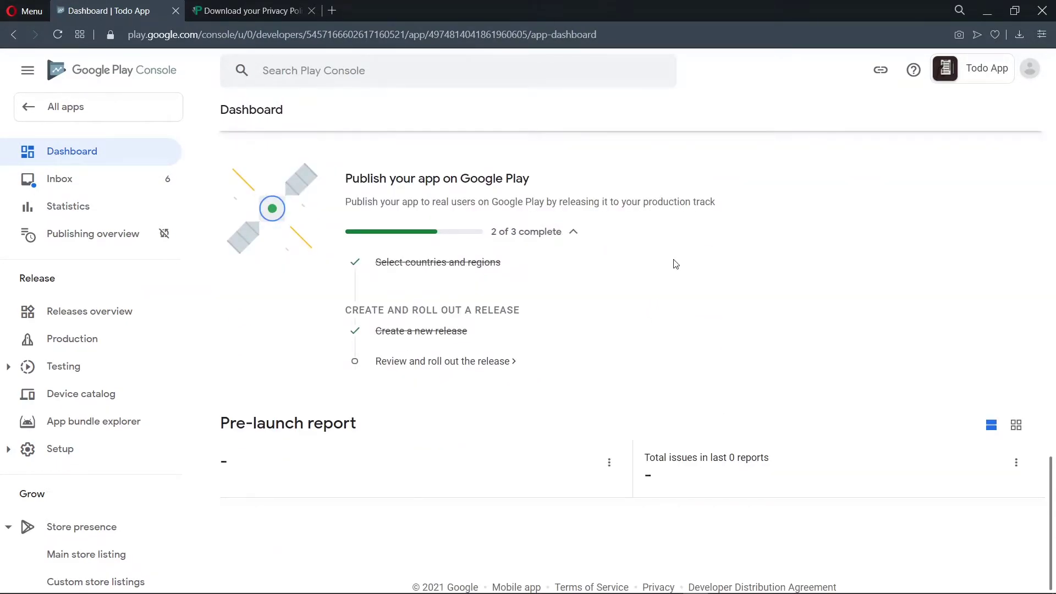
pyautogui.click(434, 361)
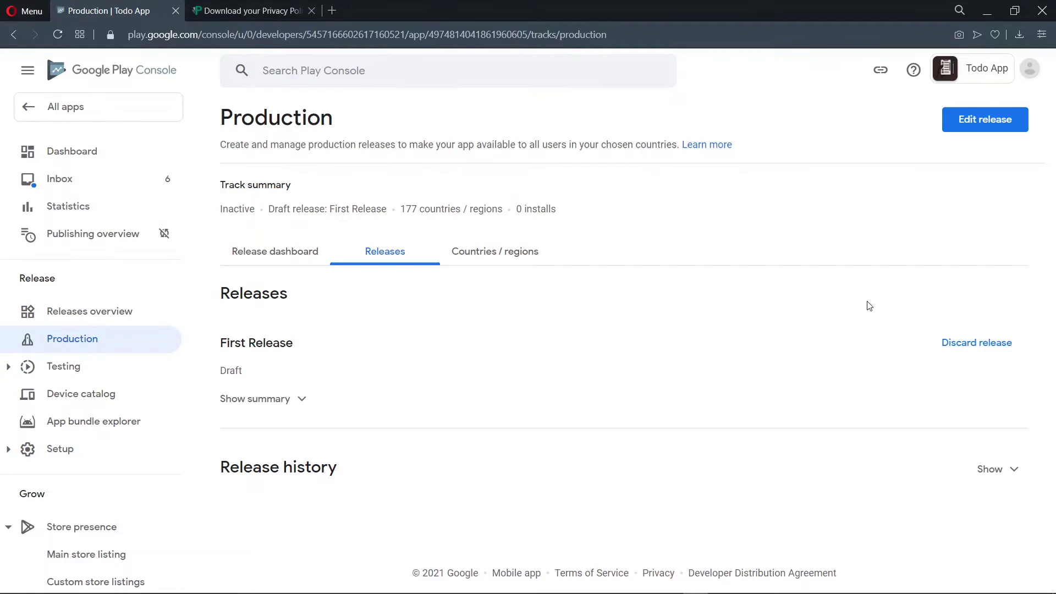
pyautogui.click(973, 126)
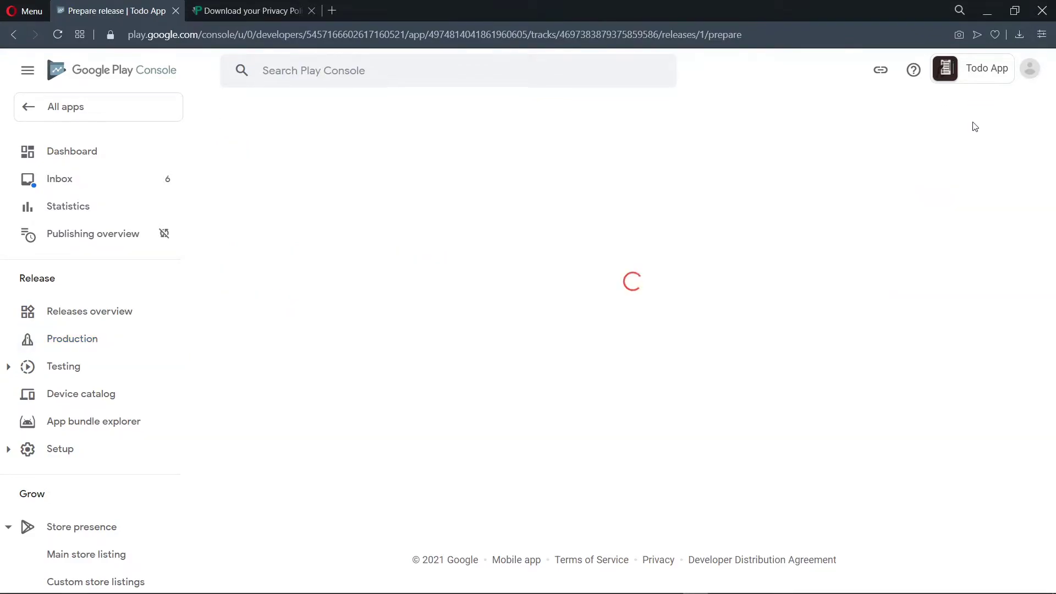
# Step: Review the release, expand the missing debug symbols warning, and check the 1.0.0 app bundle
pyautogui.scroll(-8, 721, 216)
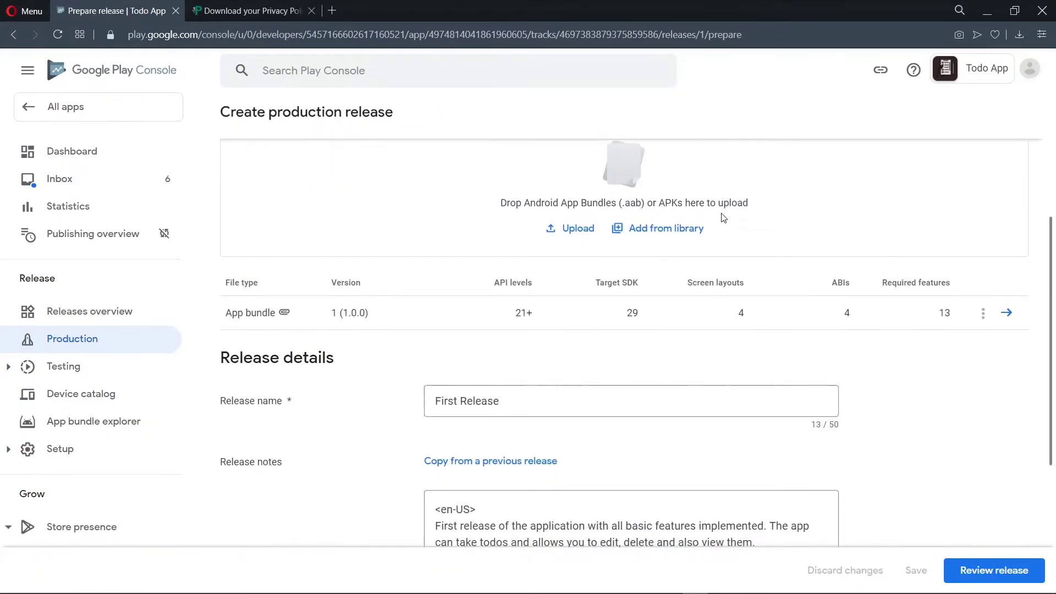
pyautogui.click(984, 572)
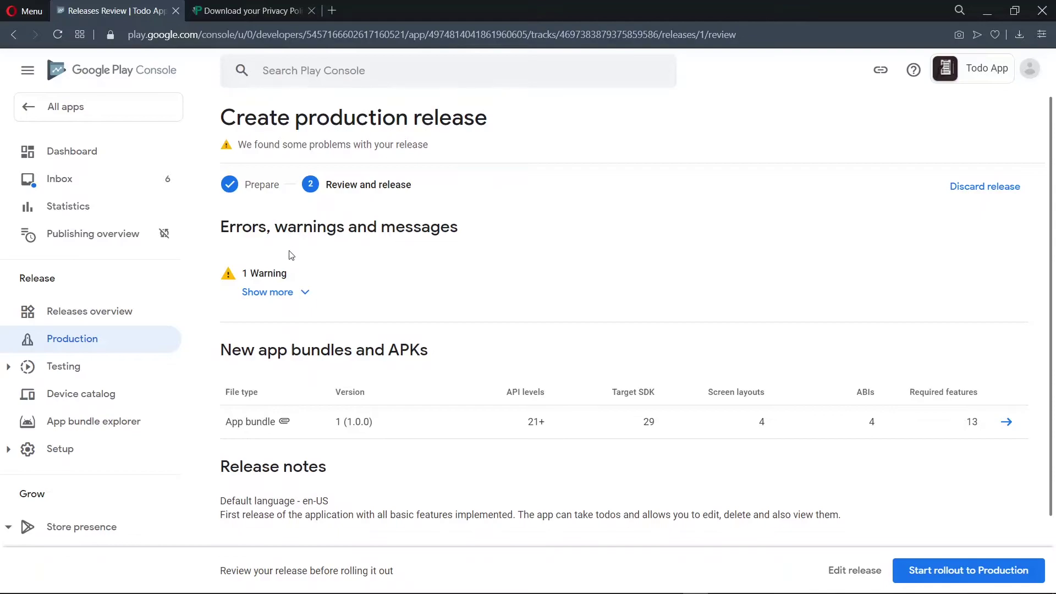
pyautogui.click(295, 295)
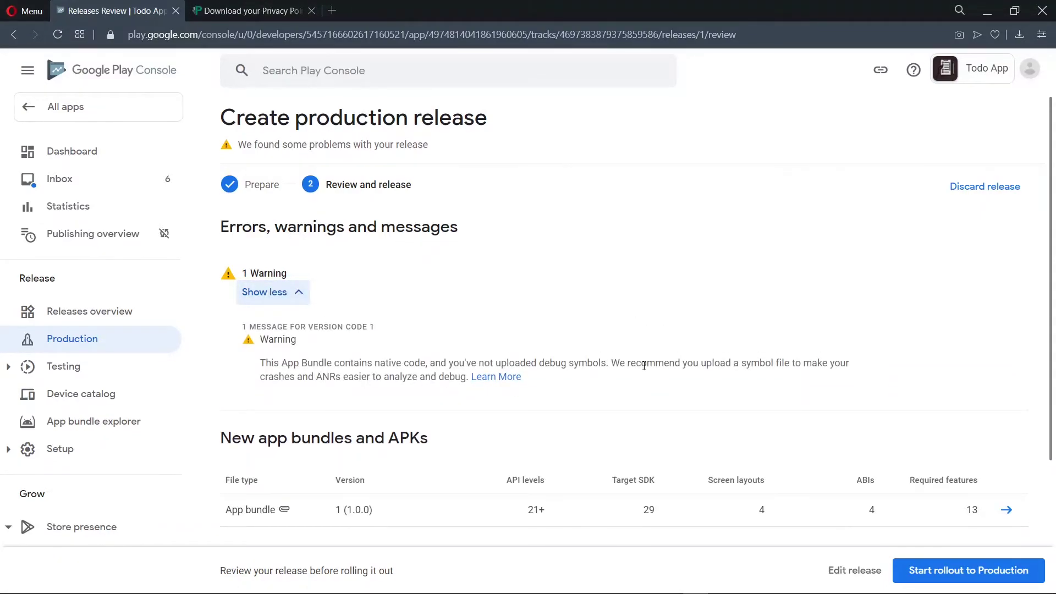
pyautogui.scroll(-1, 644, 366)
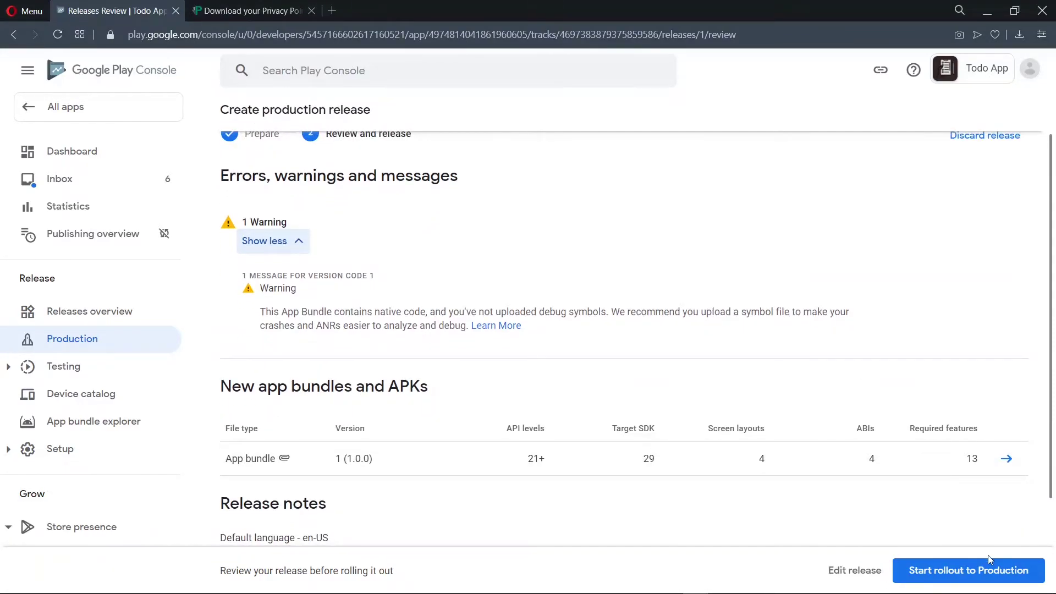
# Step: Confirm the production rollout of the First Release, view its summary, and return to the dashboard
pyautogui.click(985, 571)
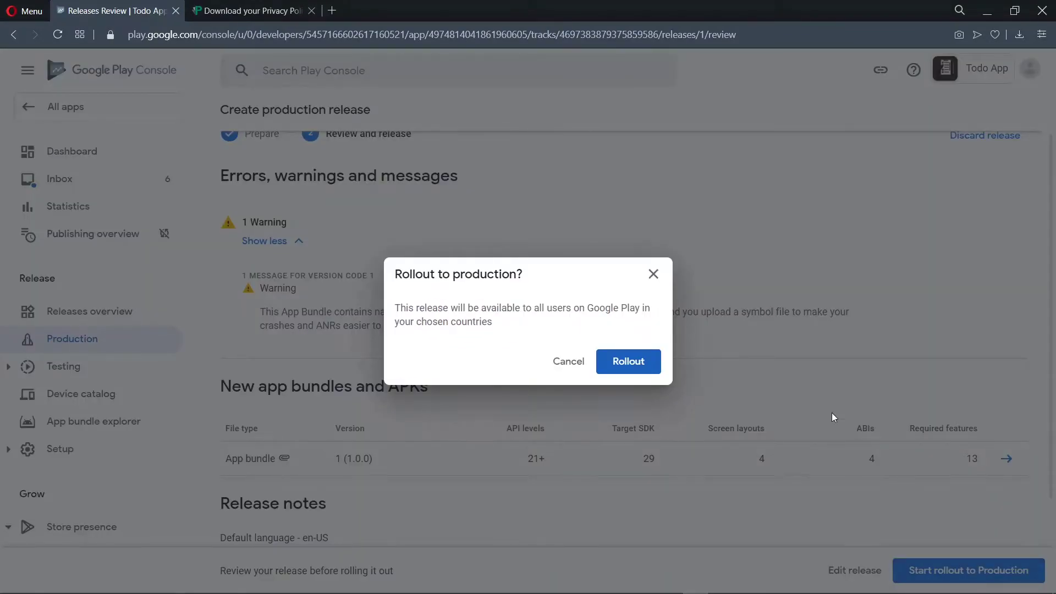
pyautogui.click(630, 362)
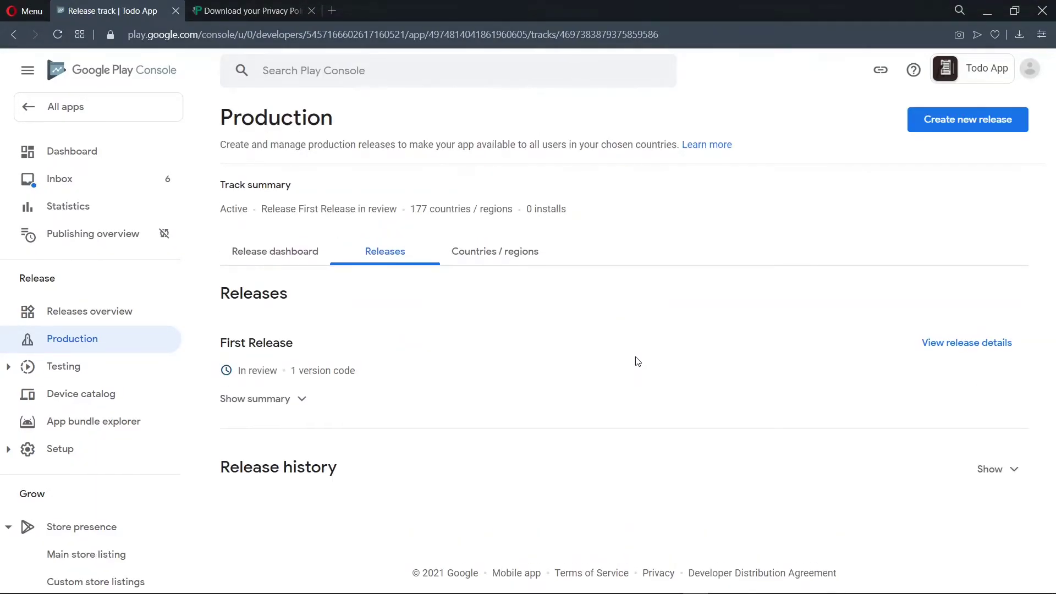
pyautogui.click(283, 399)
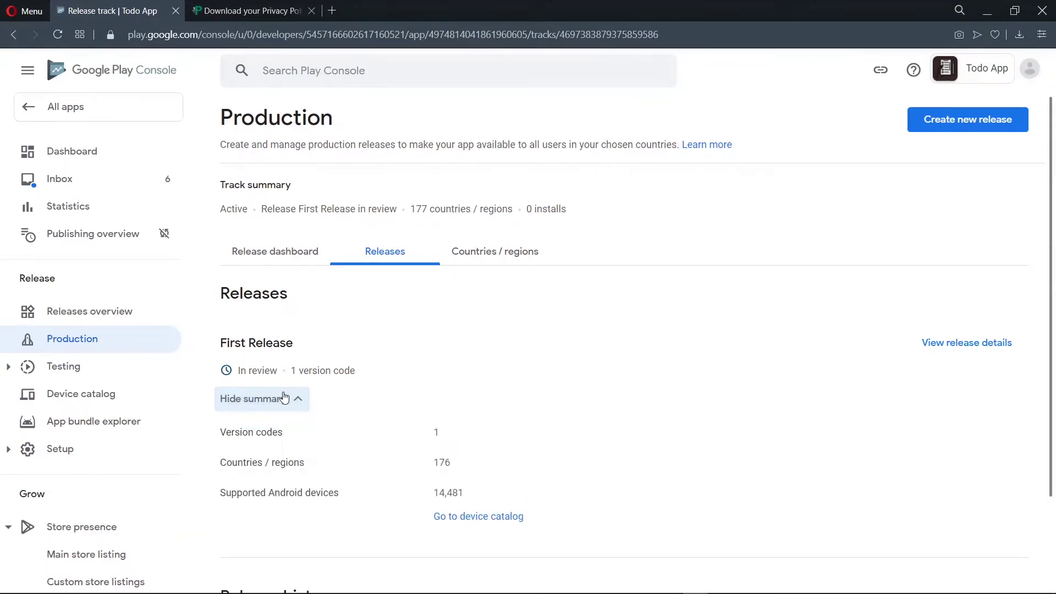
pyautogui.hotkey('alt', 'Left')
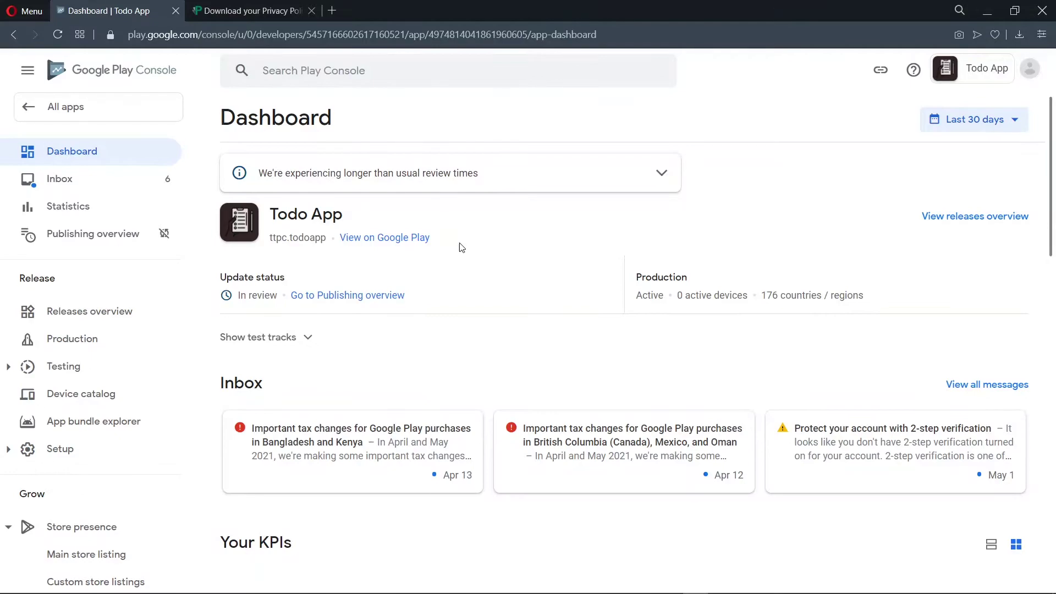
# Step: Try the Todo App's public Google Play listing and close the not-found store tab
pyautogui.click(417, 238)
pyautogui.click(237, 5)
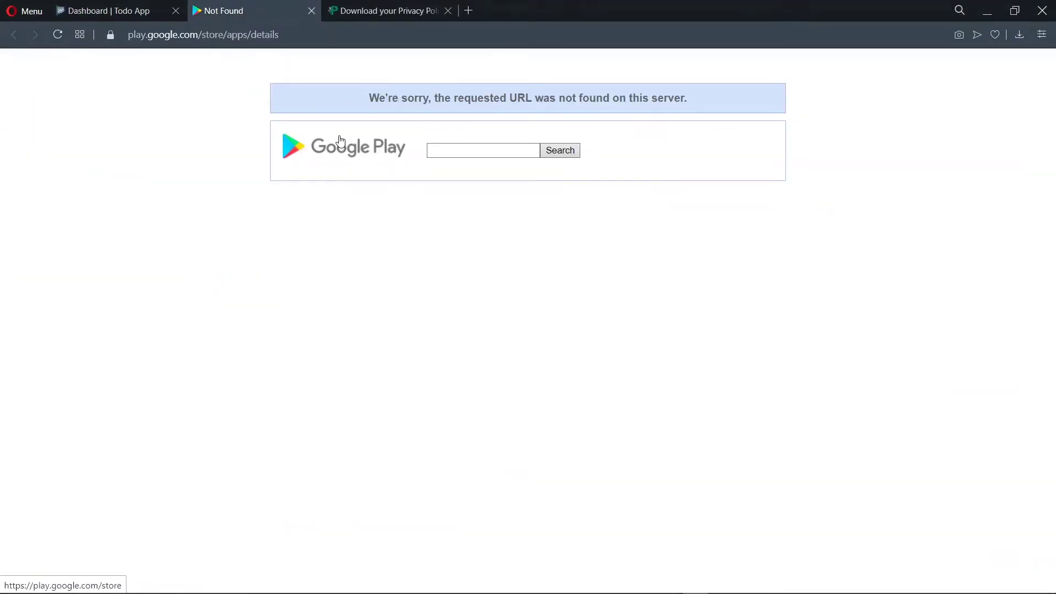
pyautogui.click(312, 11)
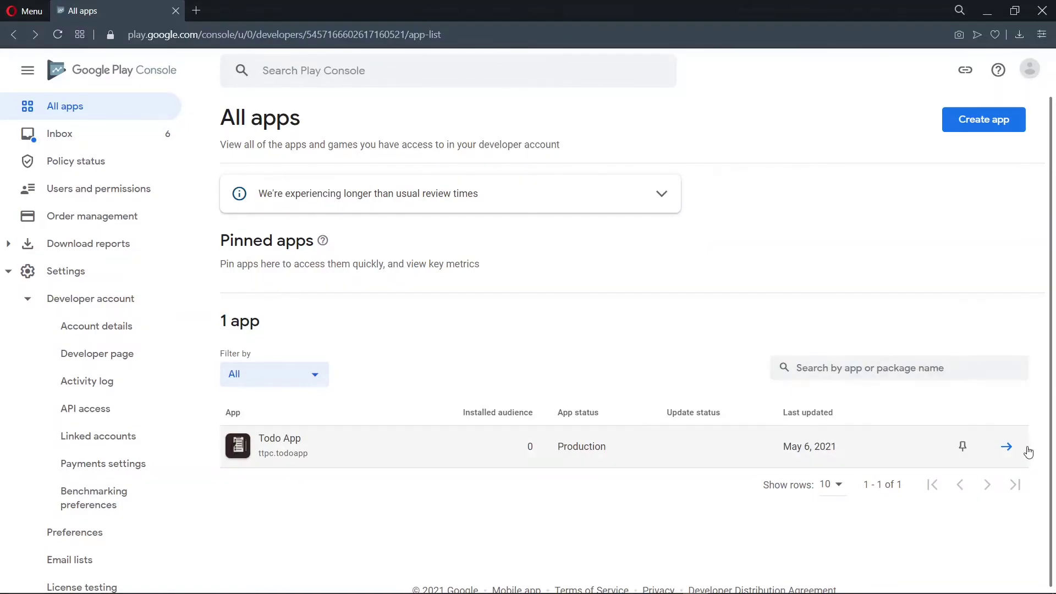
# Step: Open Todo App from the All apps list and check its live store page
pyautogui.click(1007, 449)
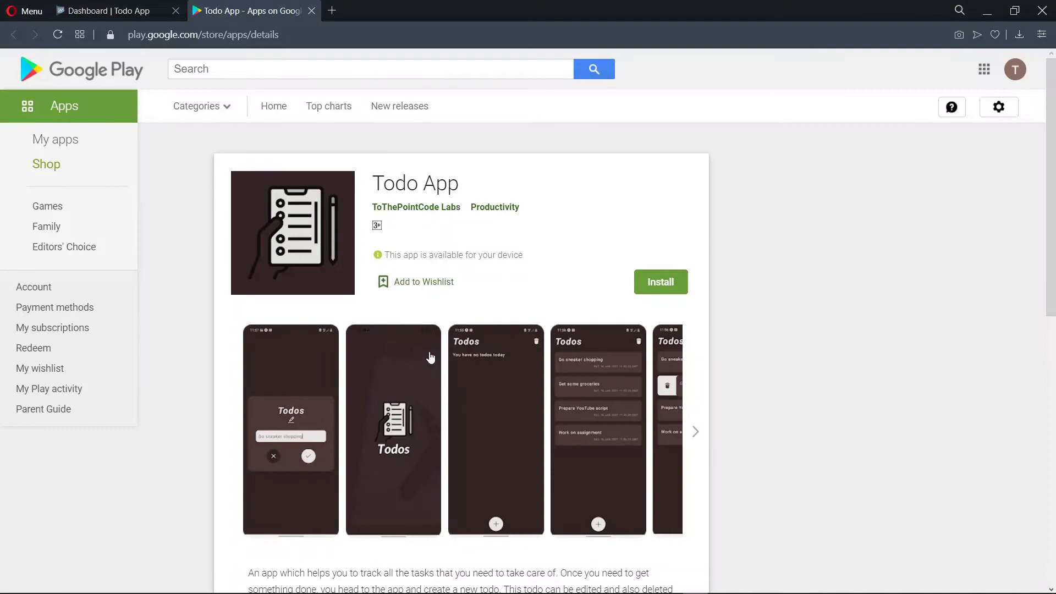
pyautogui.hotkey('ctrl', 'Tab')
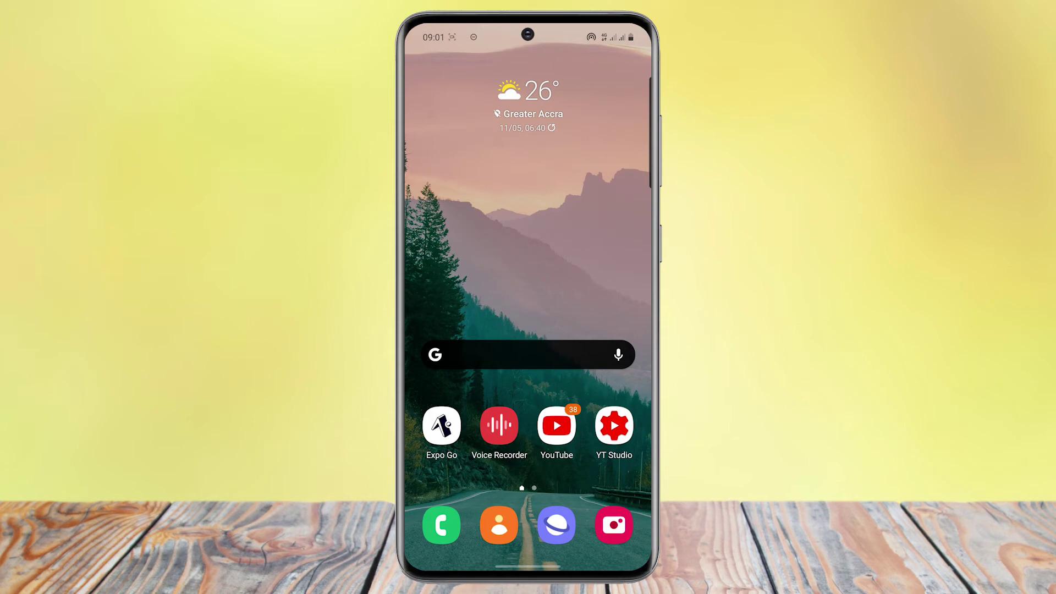
# Step: Launch the Play Store from the phone's Google apps folder
pyautogui.moveTo(528, 440); pyautogui.dragTo(528, 165)
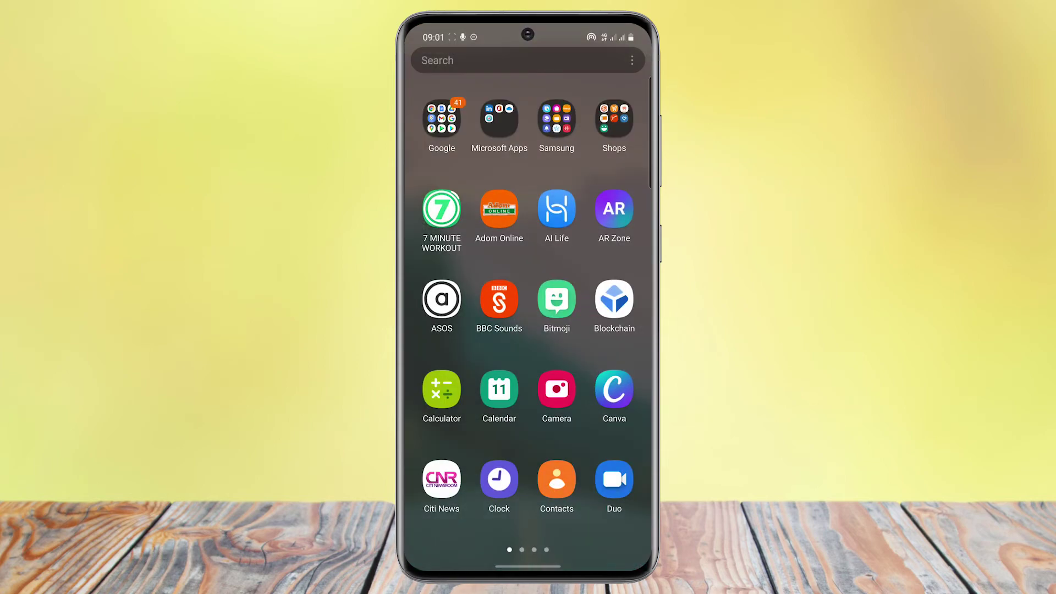
pyautogui.click(442, 119)
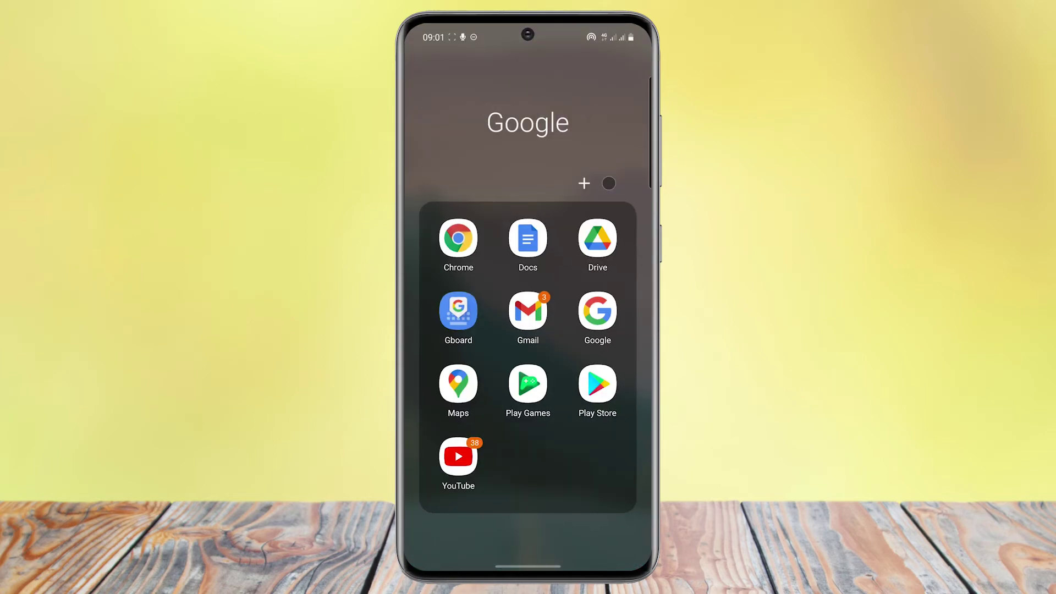
pyautogui.click(599, 448)
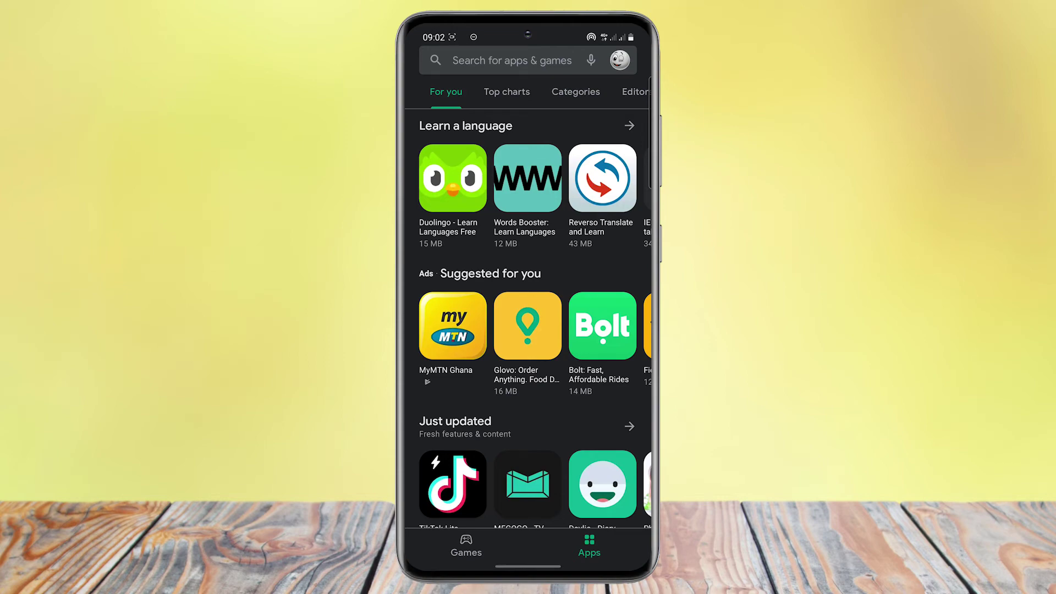
# Step: Search the store for 'pname: ttpc.todoapp' and open the Todo App result
pyautogui.click(512, 60)
pyautogui.write('pname: tt')
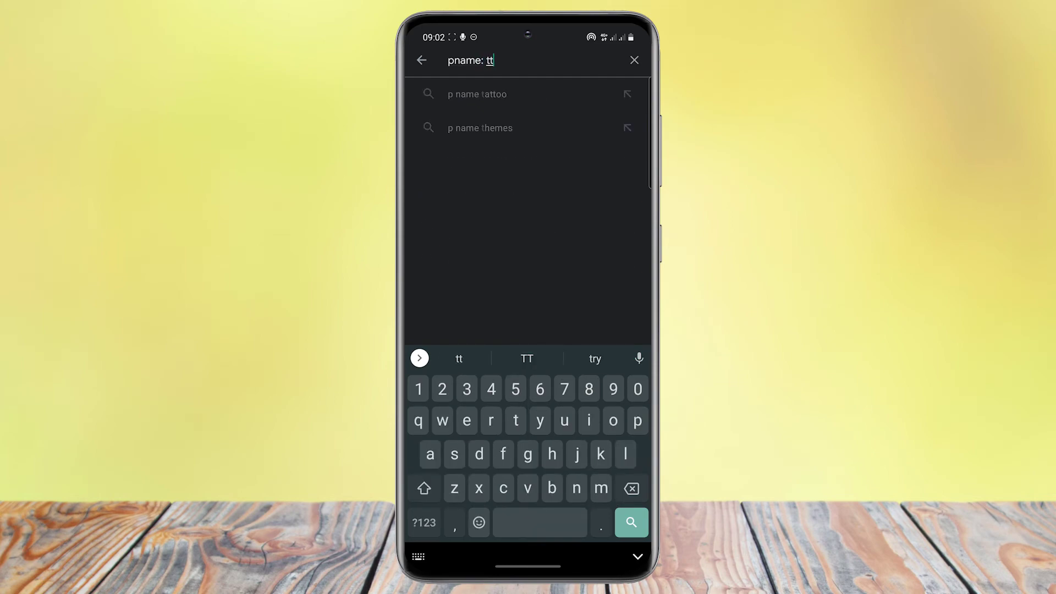
pyautogui.write('pc.todoapp')
pyautogui.press('Return')
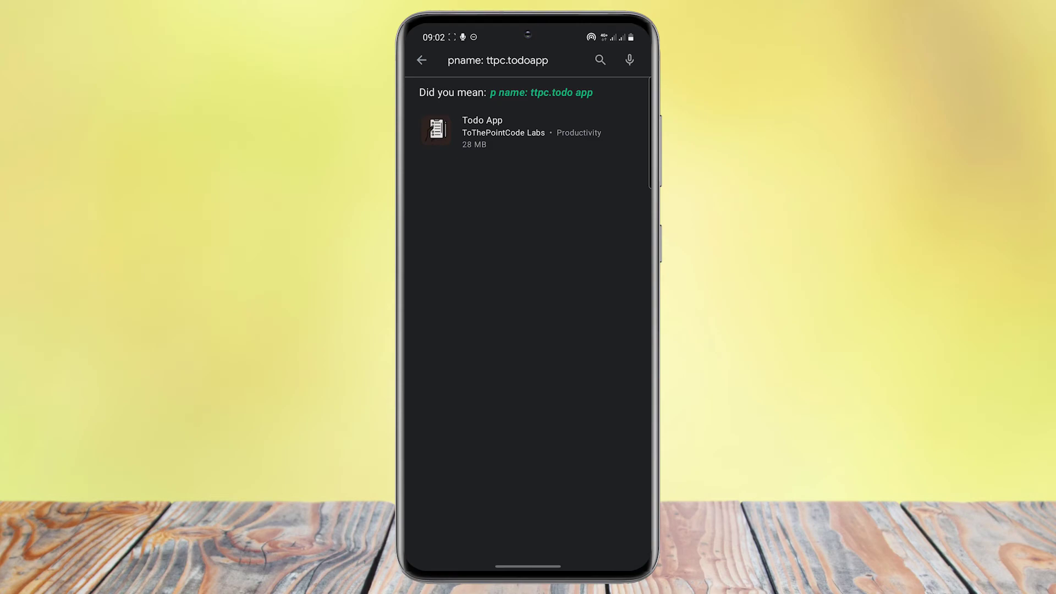
pyautogui.click(512, 132)
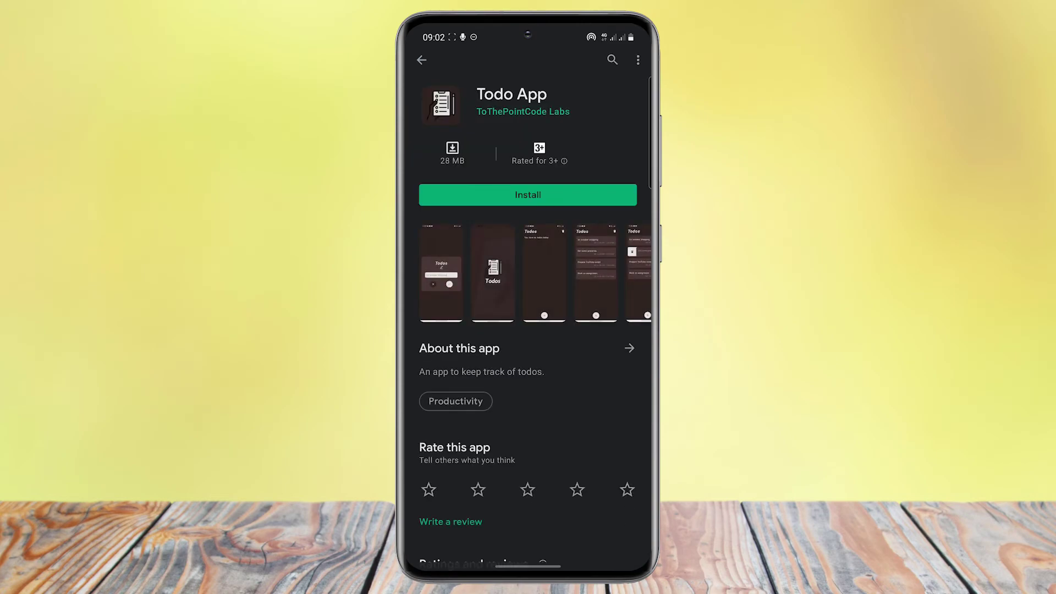
# Step: Install Todo App on the phone, briefly checking the store page's options menu
pyautogui.click(528, 195)
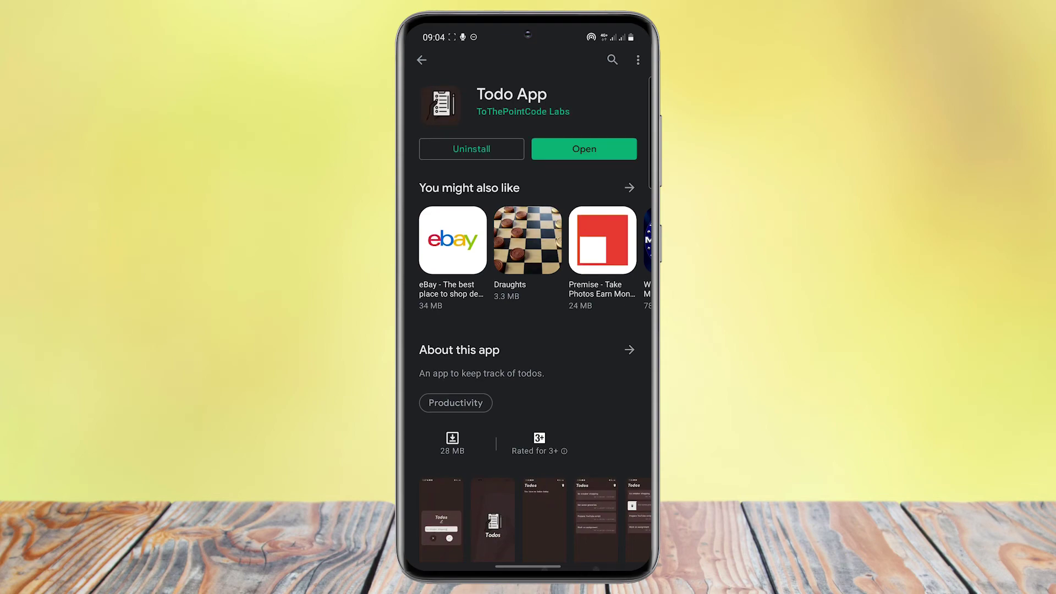
pyautogui.click(637, 59)
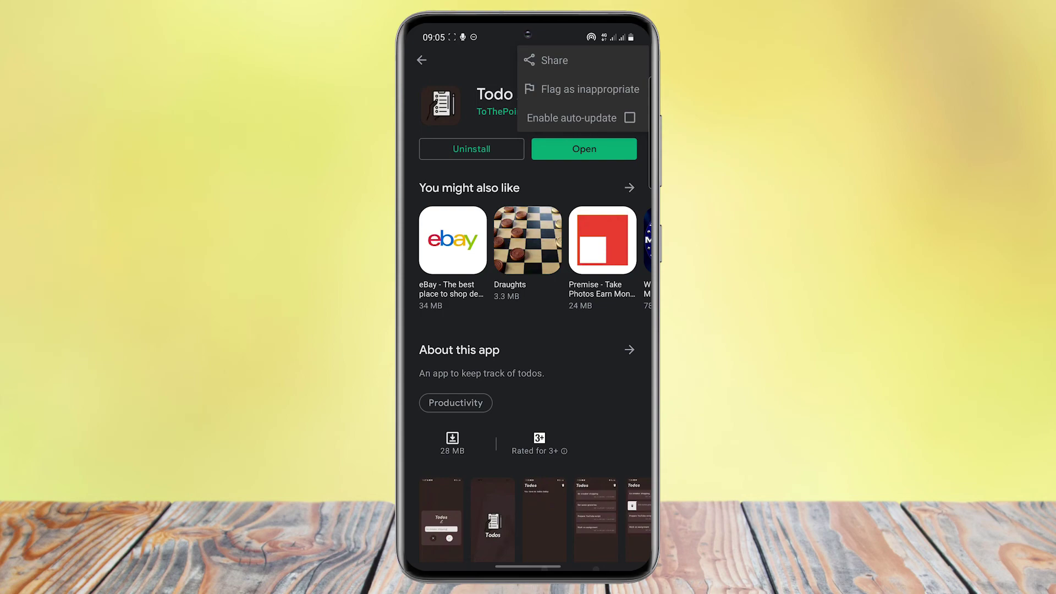
pyautogui.press('Escape')
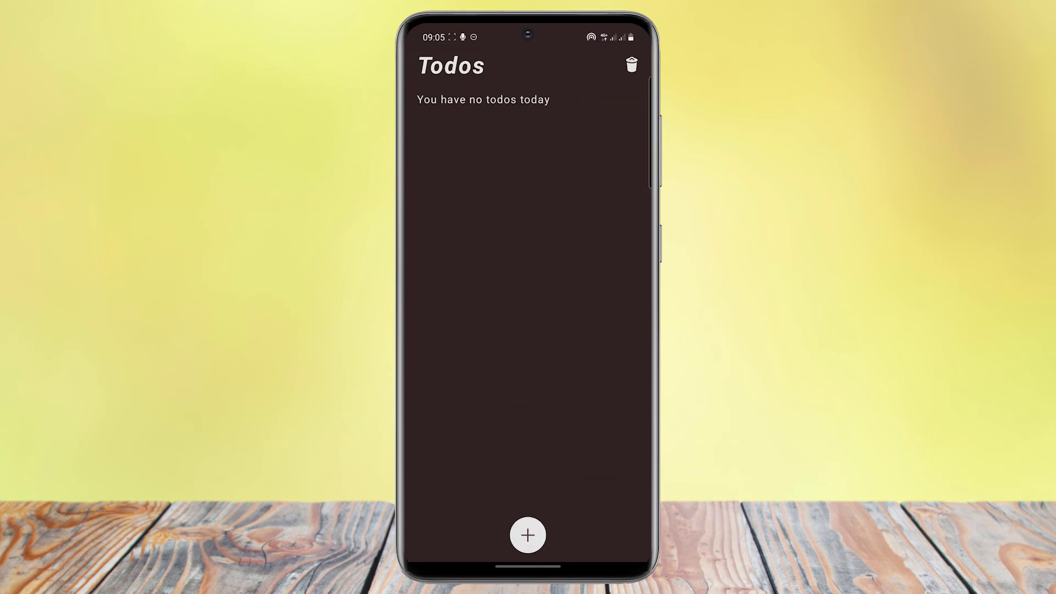
# Step: Add the todo 'Prepare for the journey' and swipe it to reveal its delete option
pyautogui.click(528, 536)
pyautogui.click(528, 309)
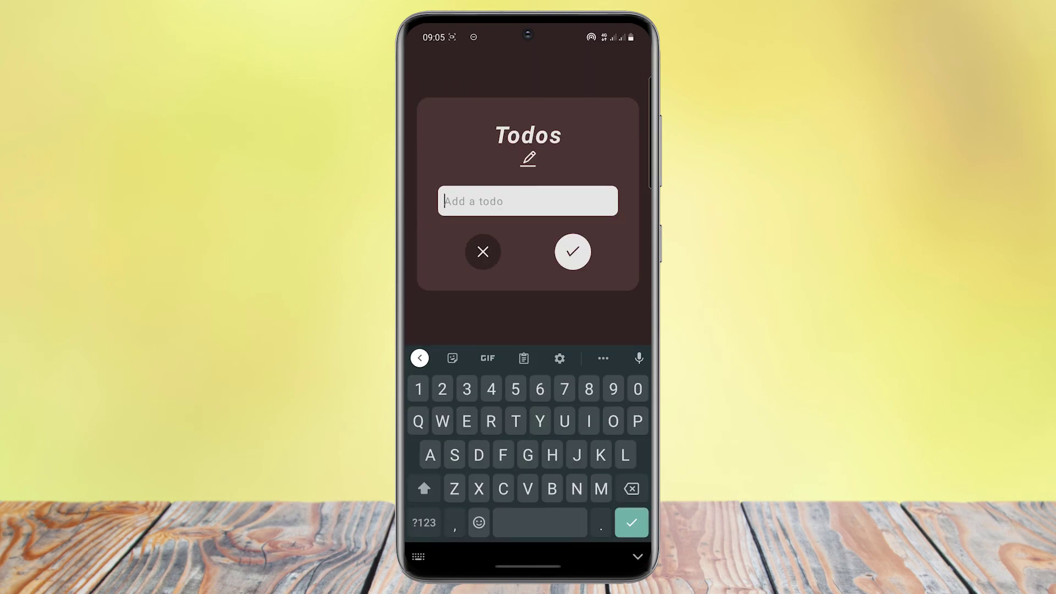
pyautogui.write('Prepare fo')
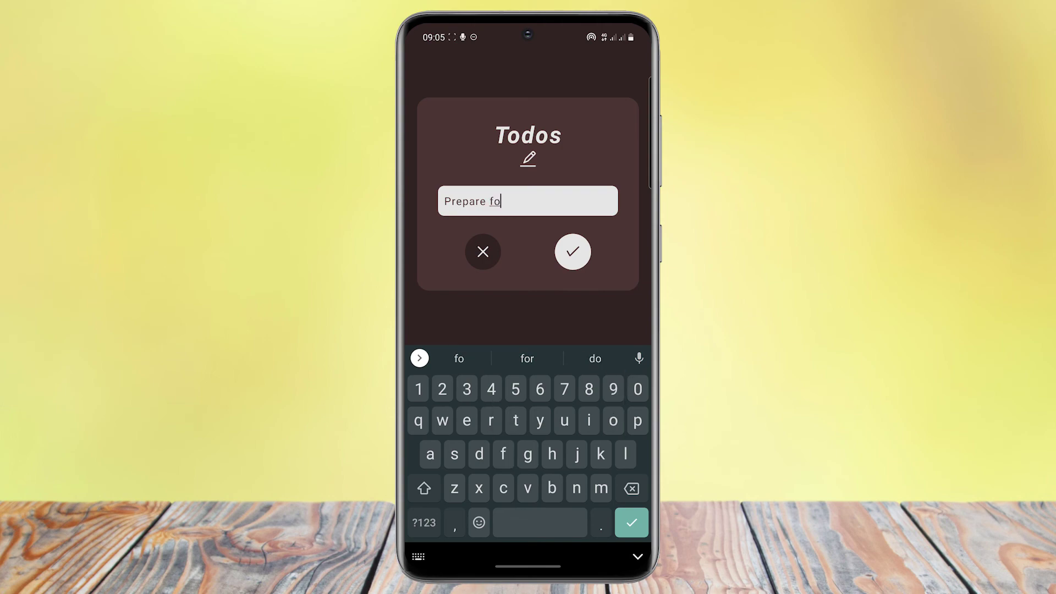
pyautogui.write('r the journey')
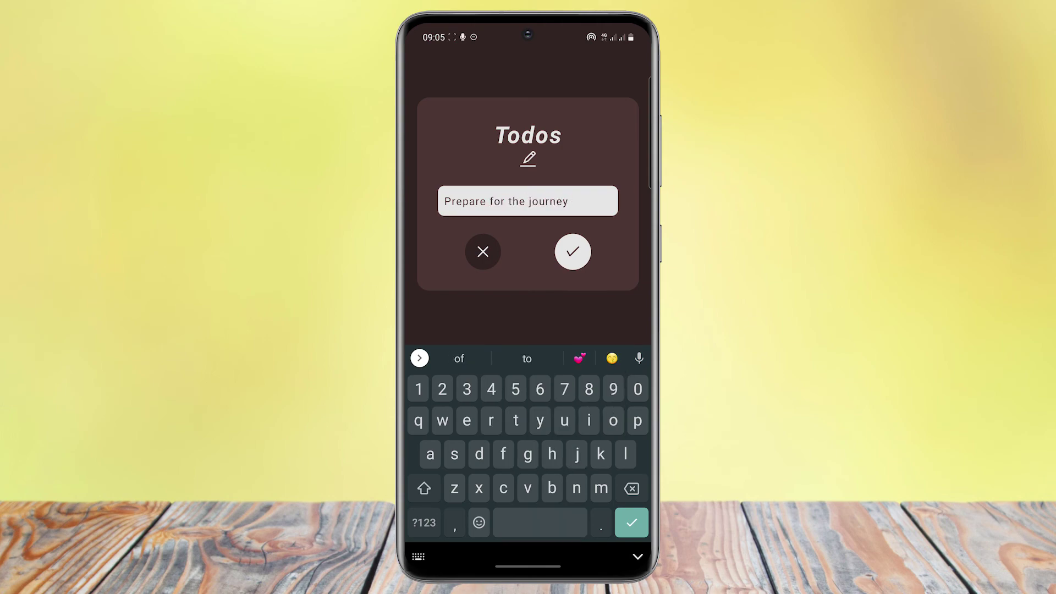
pyautogui.press('Return')
pyautogui.moveTo(473, 119); pyautogui.dragTo(520, 118)
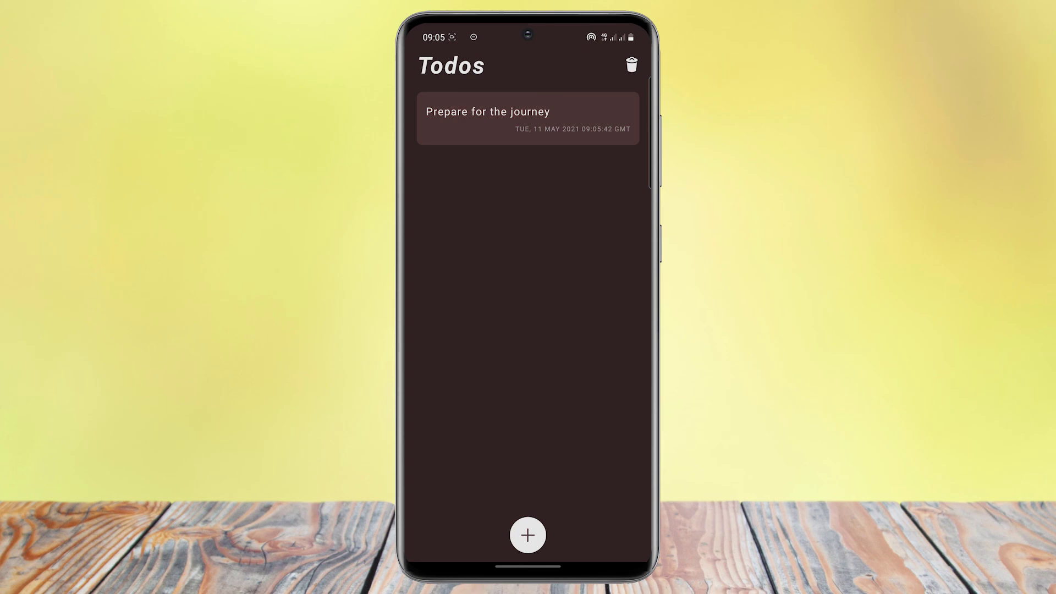